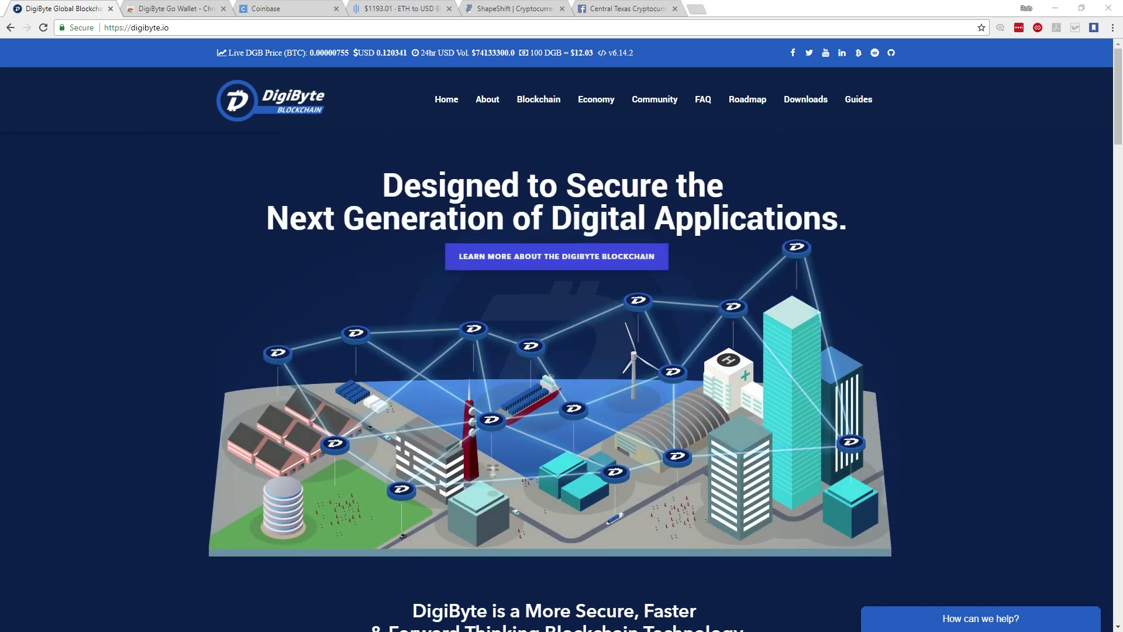
pyautogui.click(196, 28)
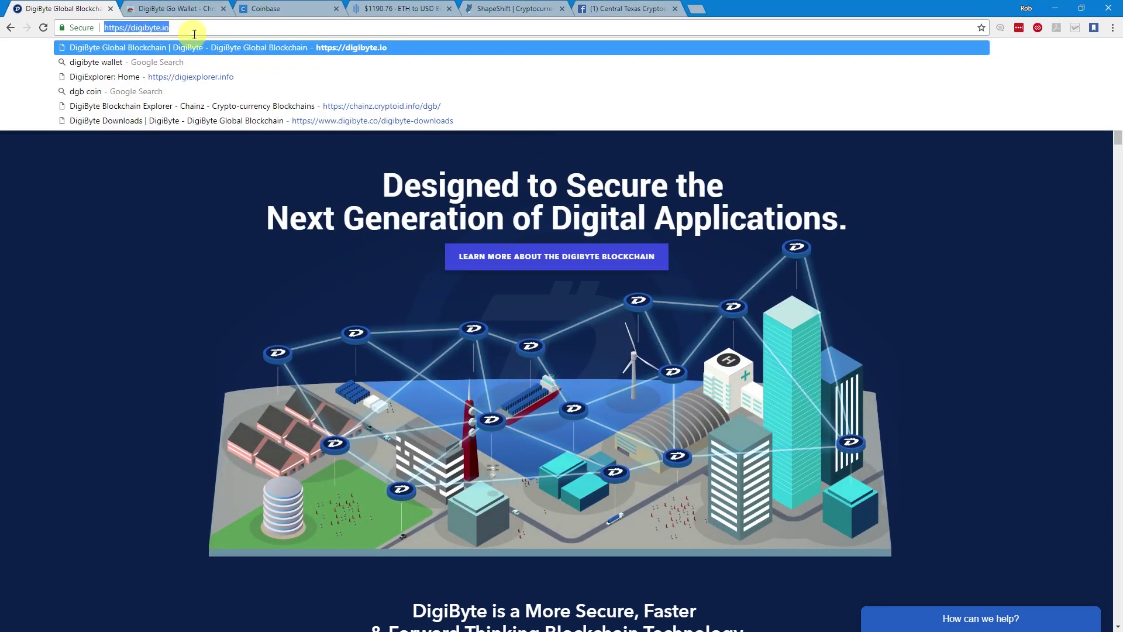
pyautogui.click(122, 261)
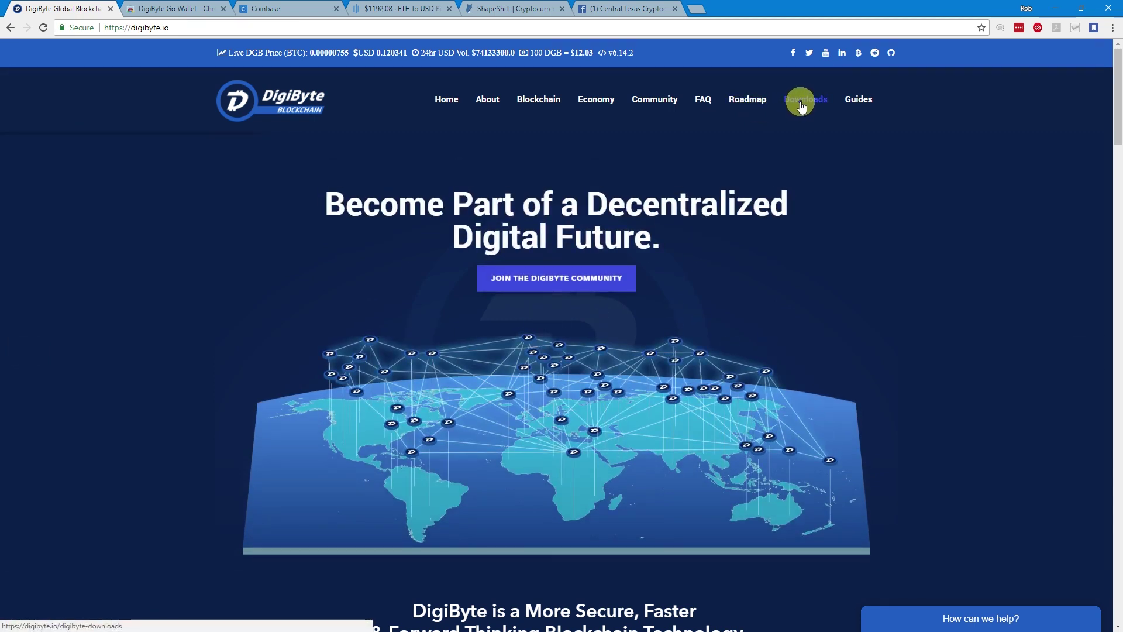
# Step: Open the Chrome extension page for the DigiByte Go Wallet from the official wallets on the DigiByte downloads page
pyautogui.click(801, 104)
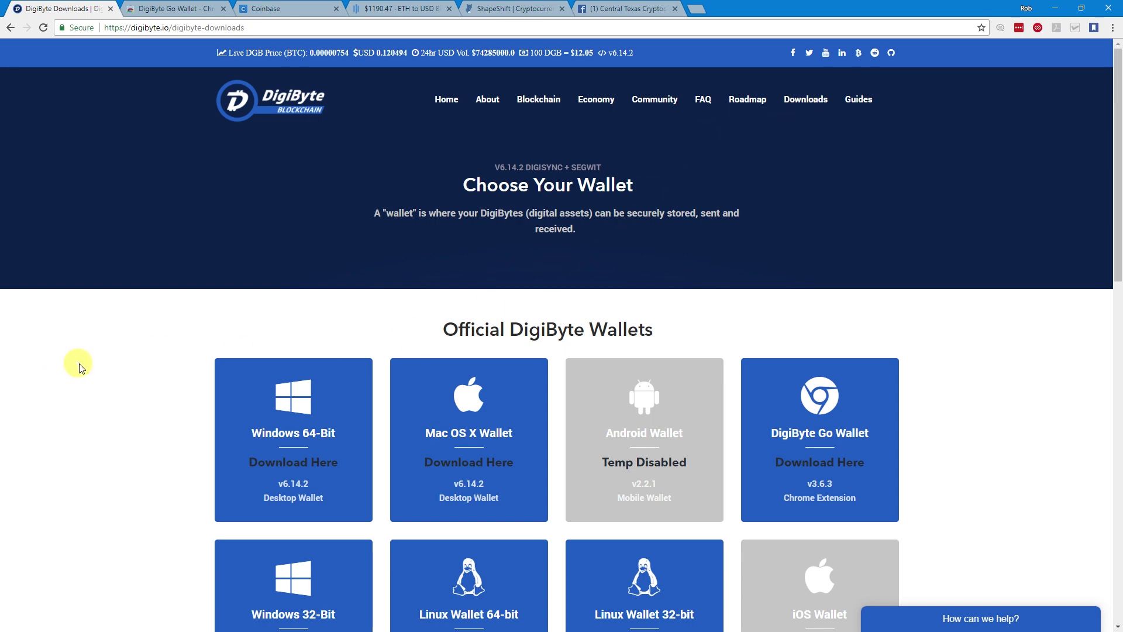
pyautogui.scroll(-6, 88, 369)
pyautogui.moveTo(1115, 314); pyautogui.dragTo(1115, 258)
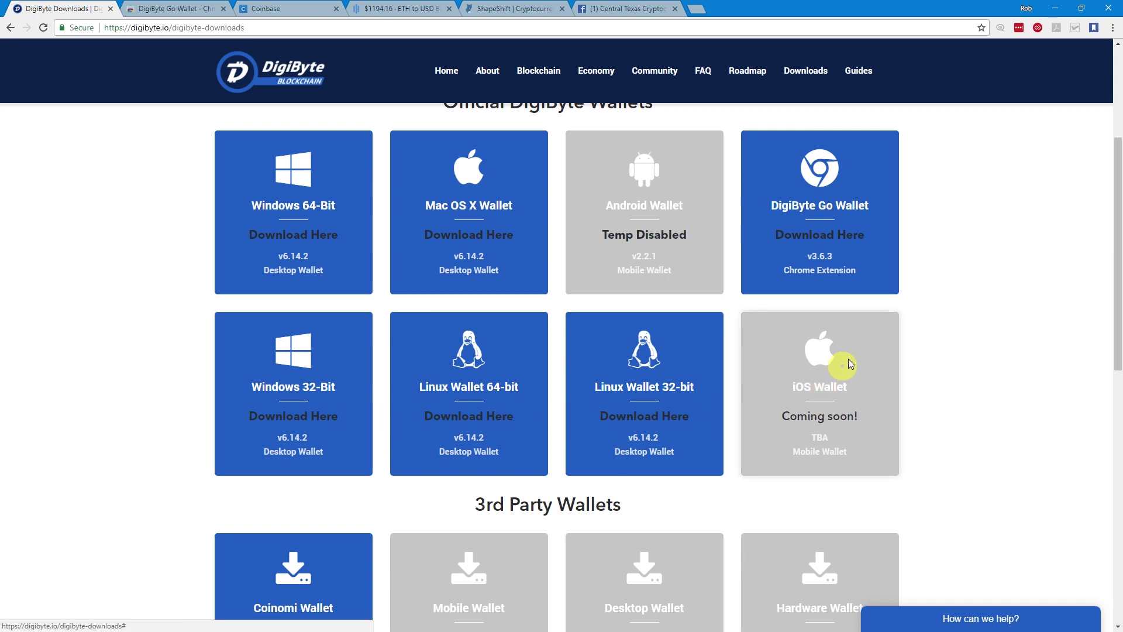
pyautogui.moveTo(1121, 201); pyautogui.dragTo(1120, 161)
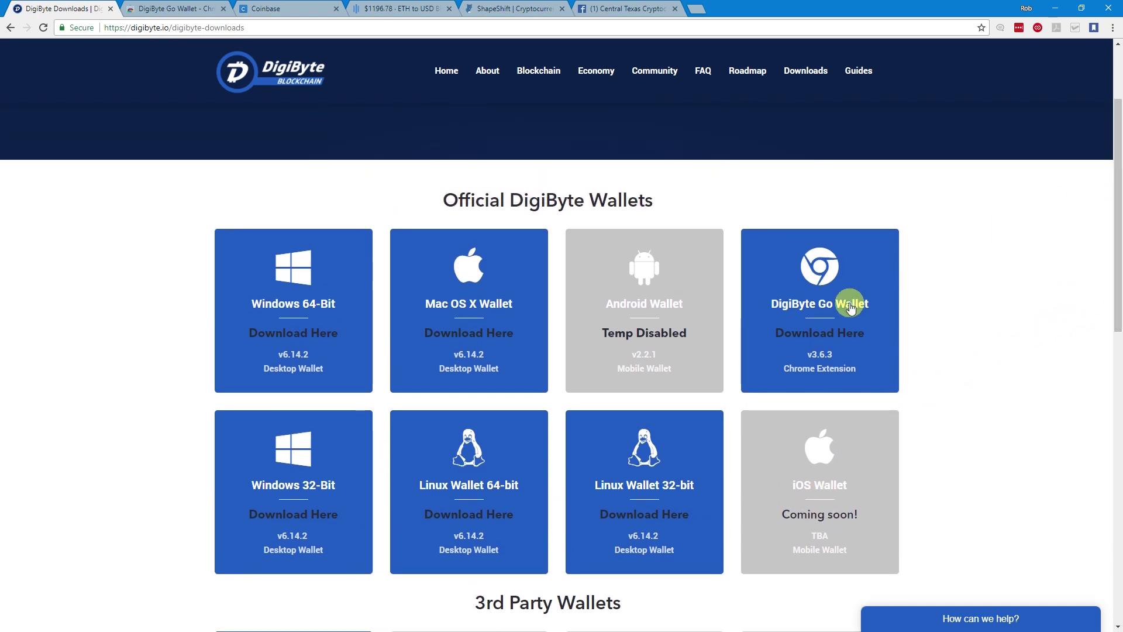
pyautogui.click(819, 337)
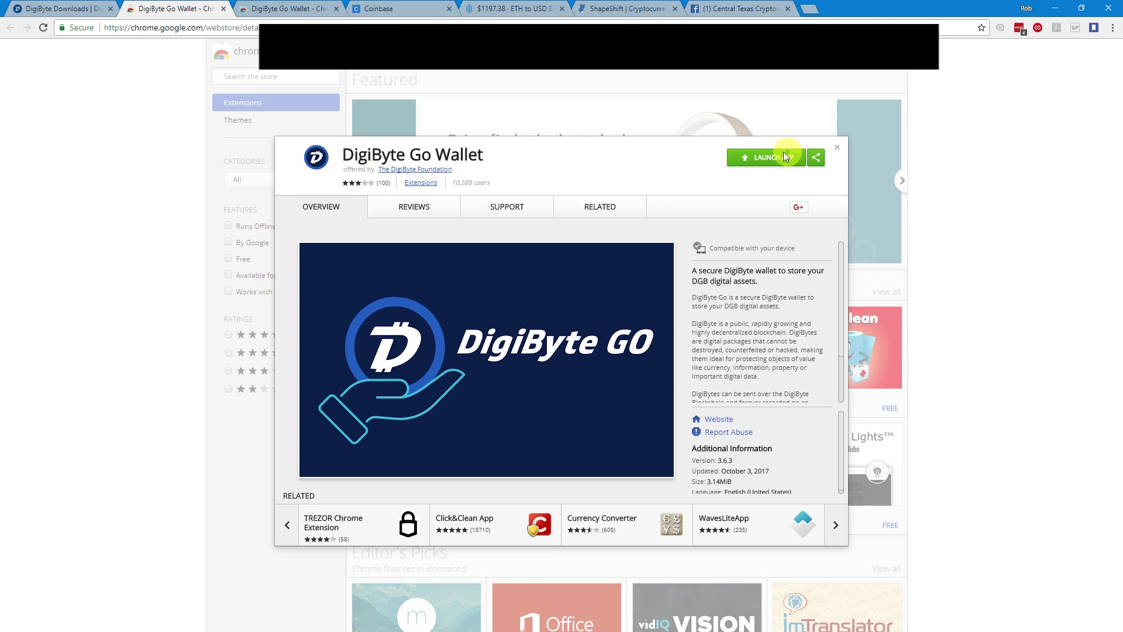
# Step: Launch the DigiByte Go Wallet app, open the Personal Wallet and move its window aside
pyautogui.click(785, 157)
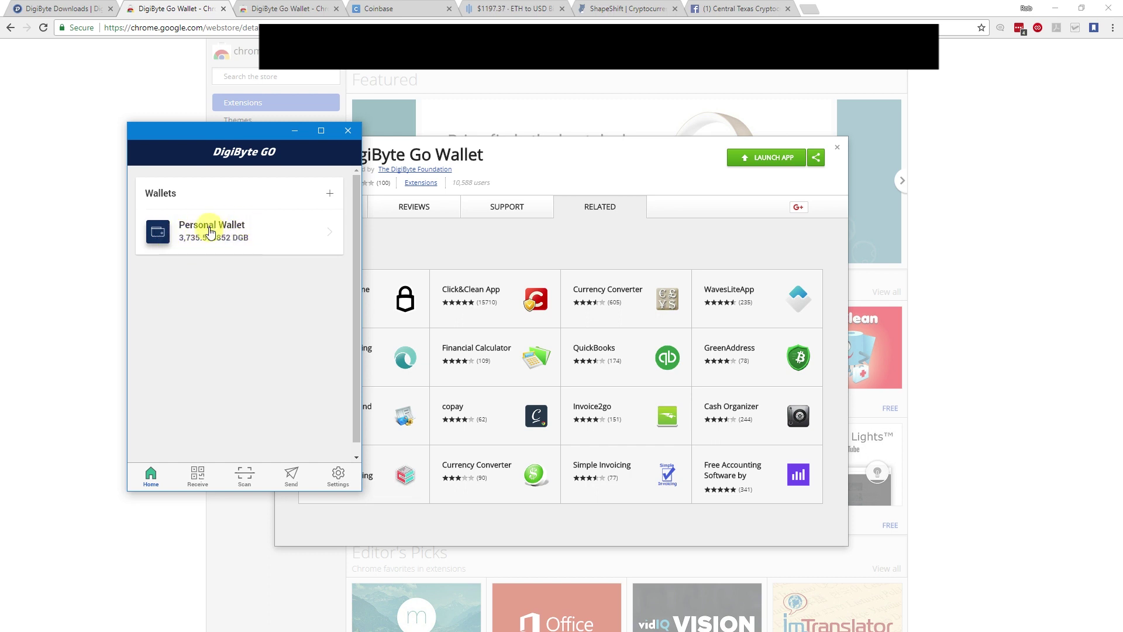
pyautogui.click(211, 232)
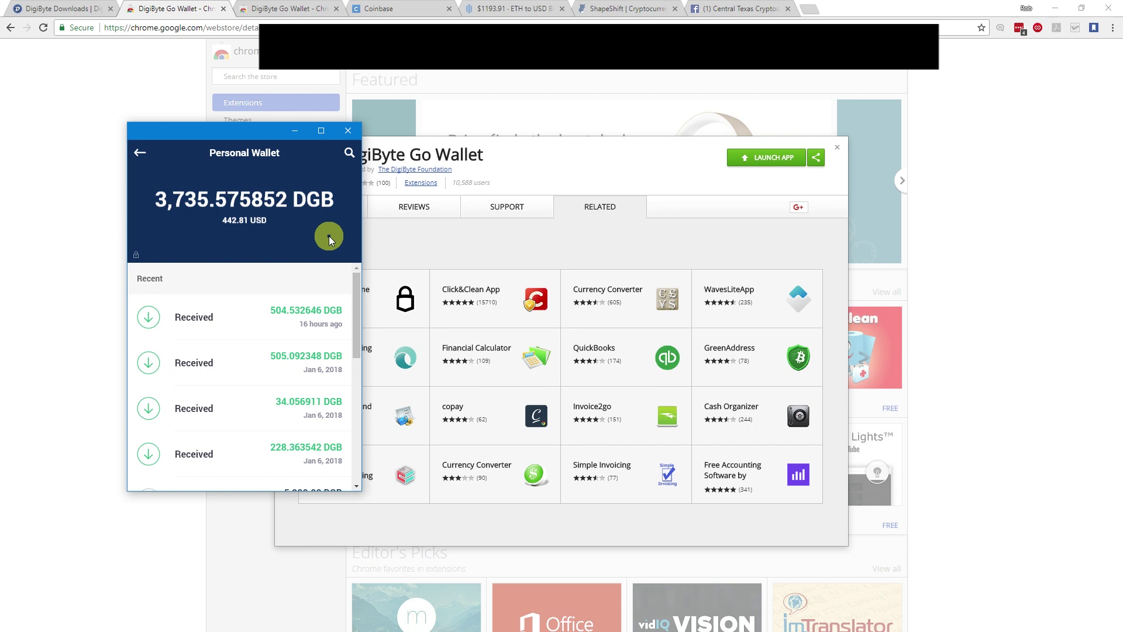
pyautogui.moveTo(230, 137); pyautogui.dragTo(187, 108)
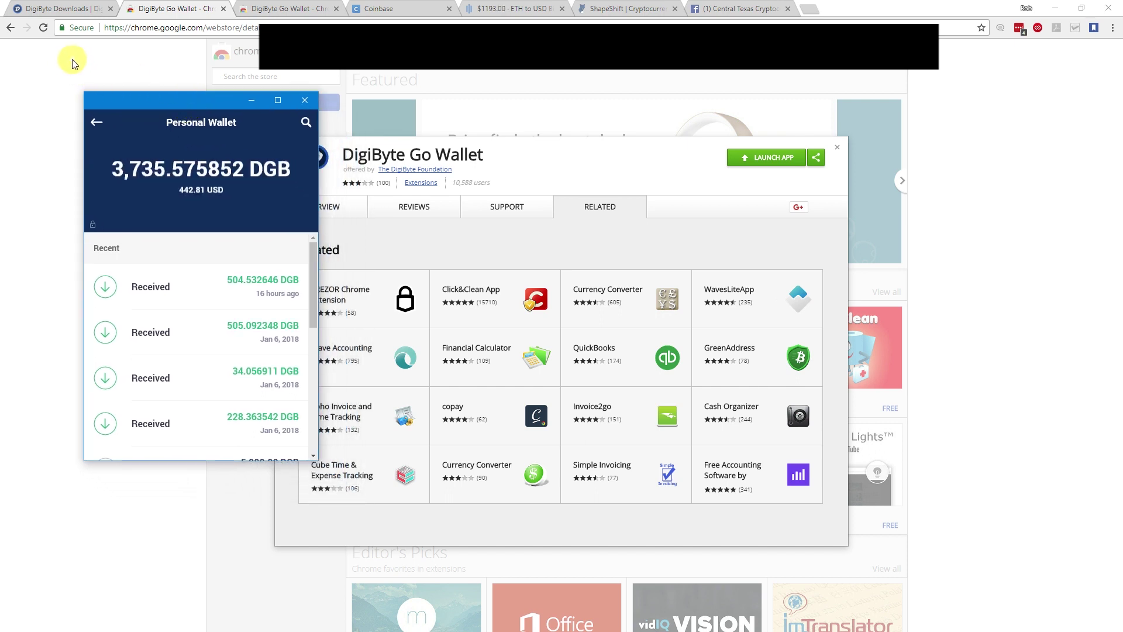
# Step: Switch to Coinbase and prepare a purchase of Ethereum for 50.00 USD
pyautogui.click(374, 8)
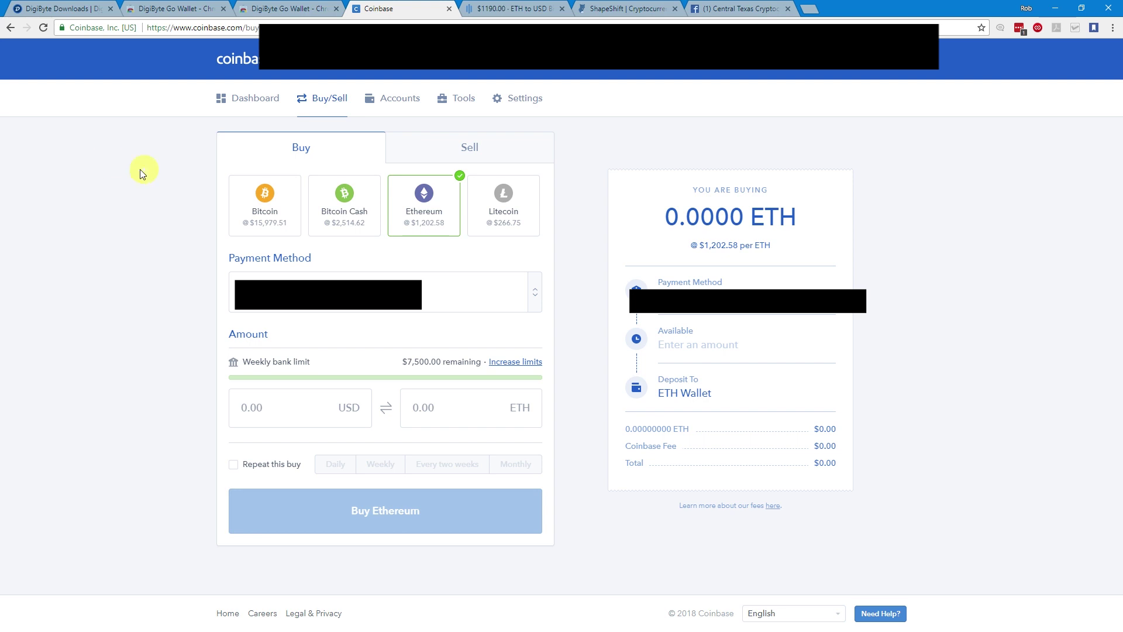
pyautogui.click(266, 207)
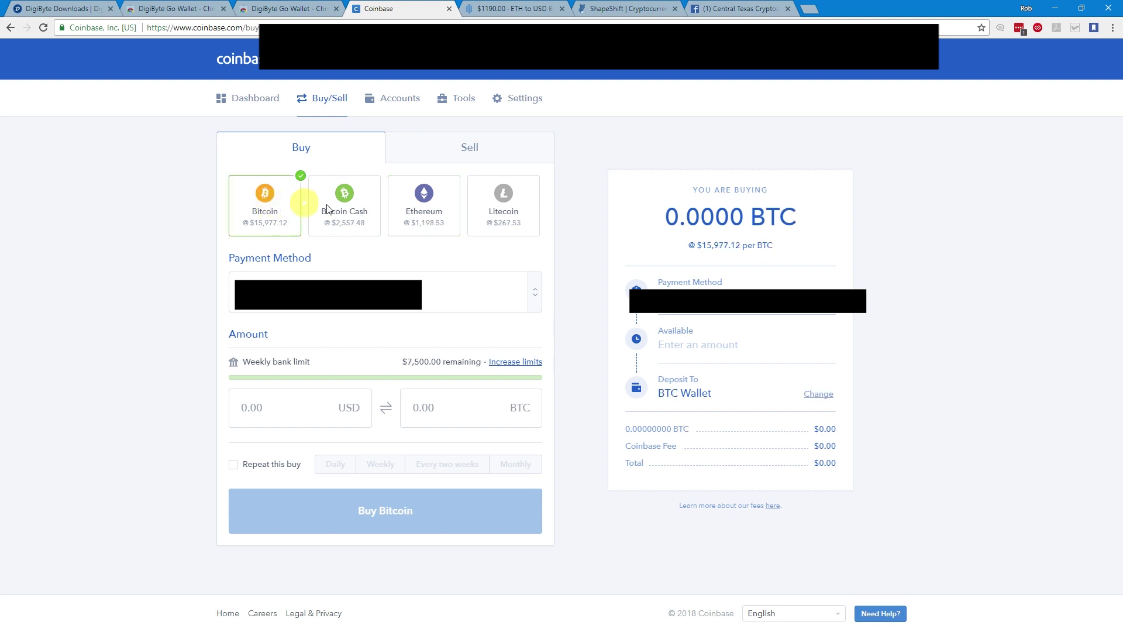
pyautogui.click(355, 209)
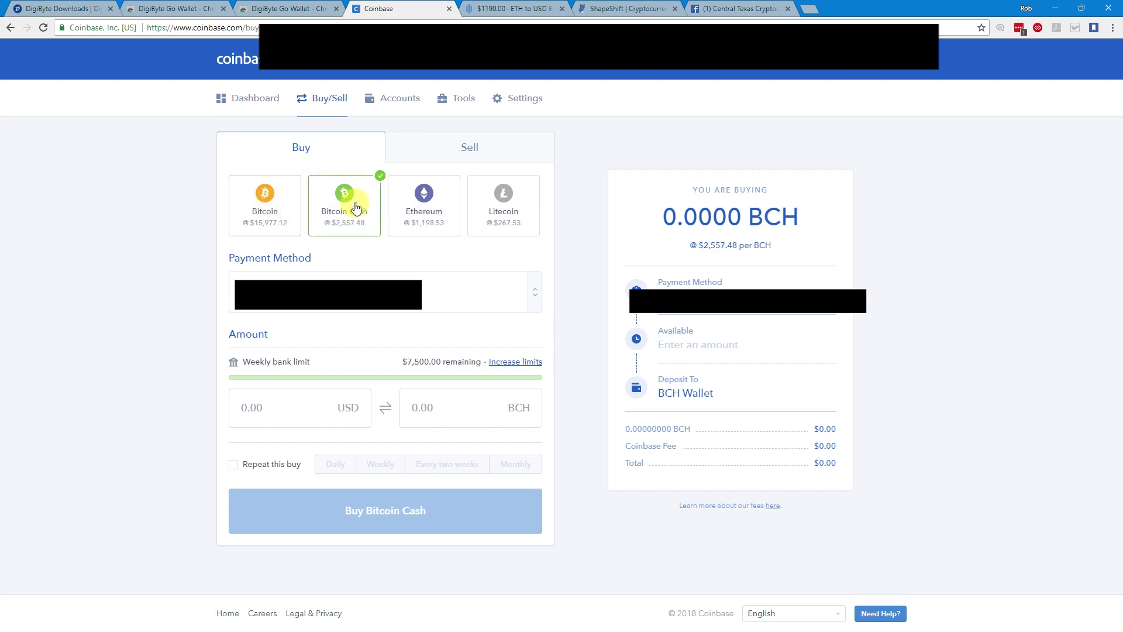
pyautogui.click(441, 212)
pyautogui.click(505, 206)
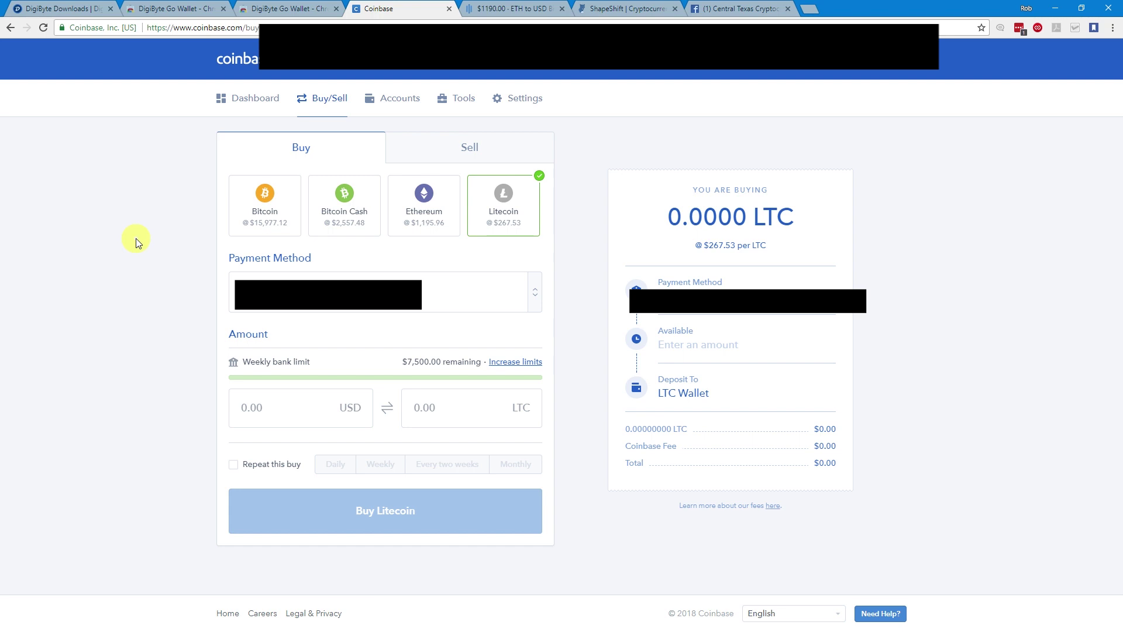
pyautogui.click(423, 205)
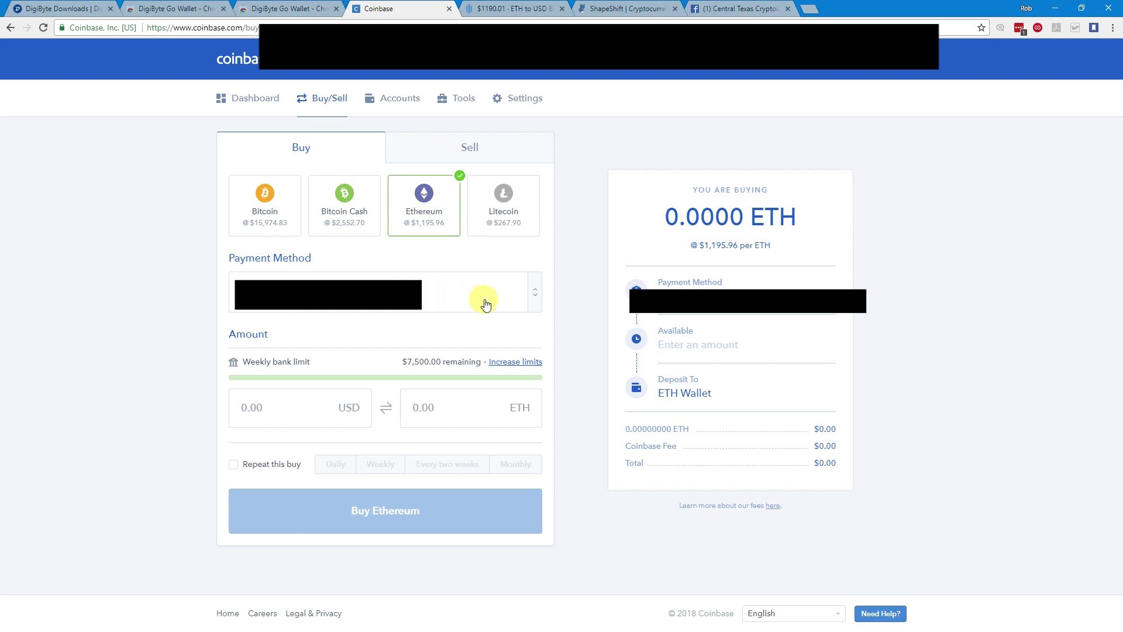
pyautogui.click(298, 414)
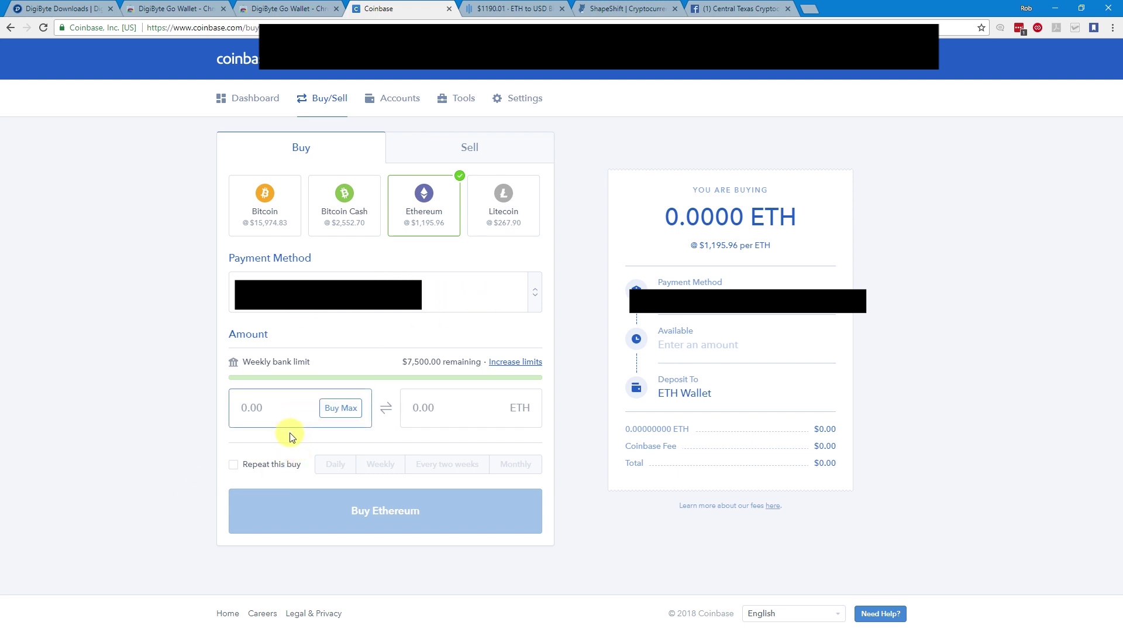
pyautogui.write('50.00')
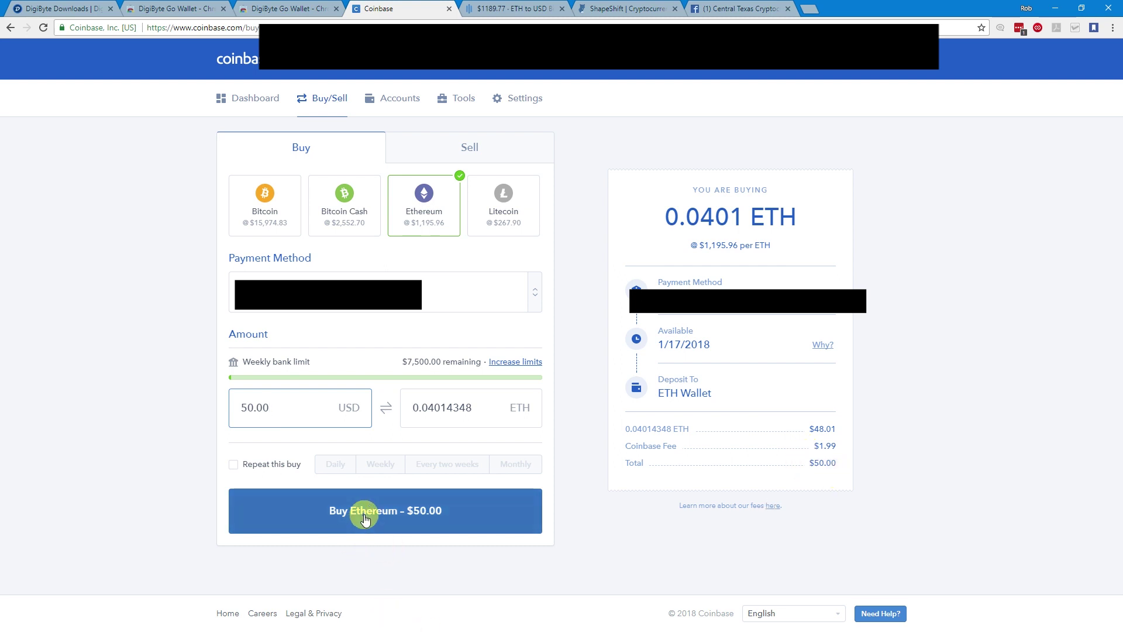
pyautogui.click(364, 519)
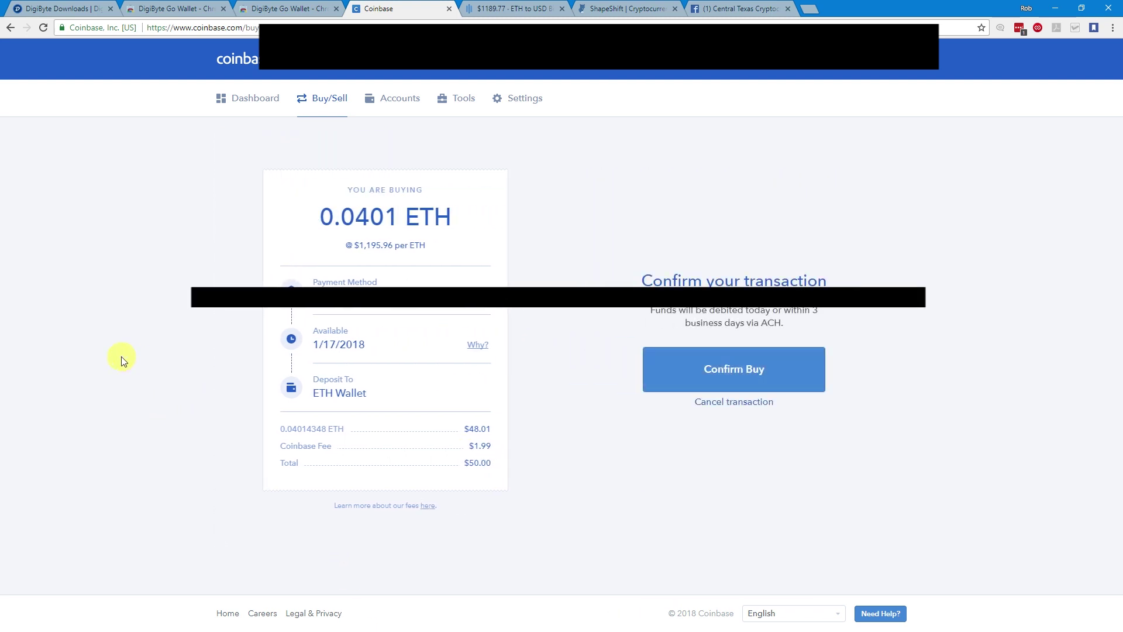
pyautogui.click(692, 378)
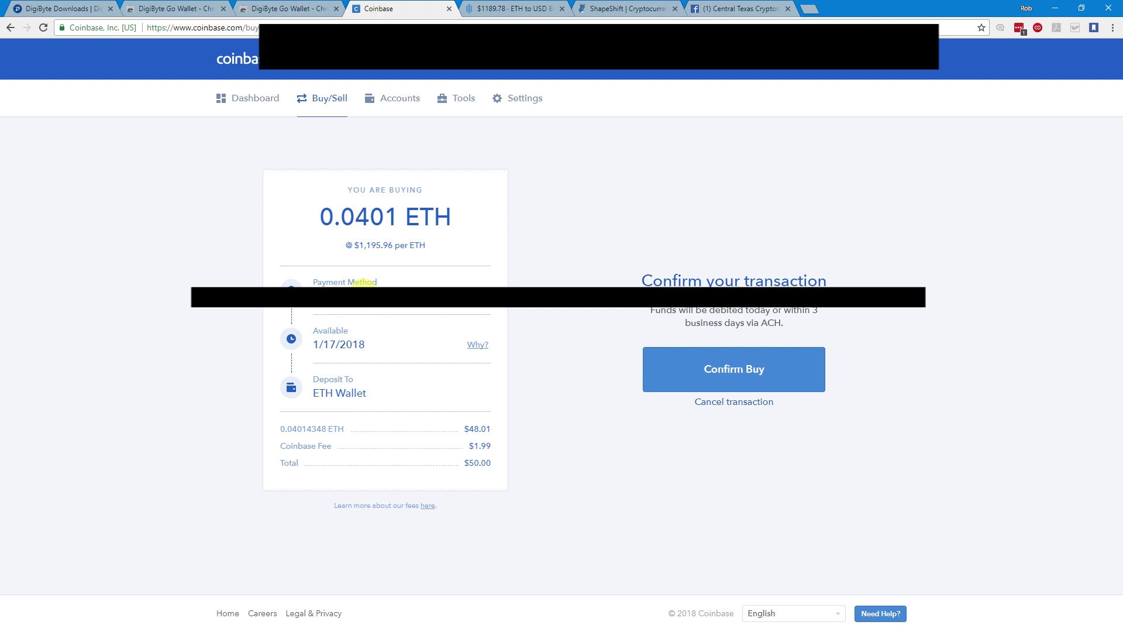
pyautogui.click(731, 403)
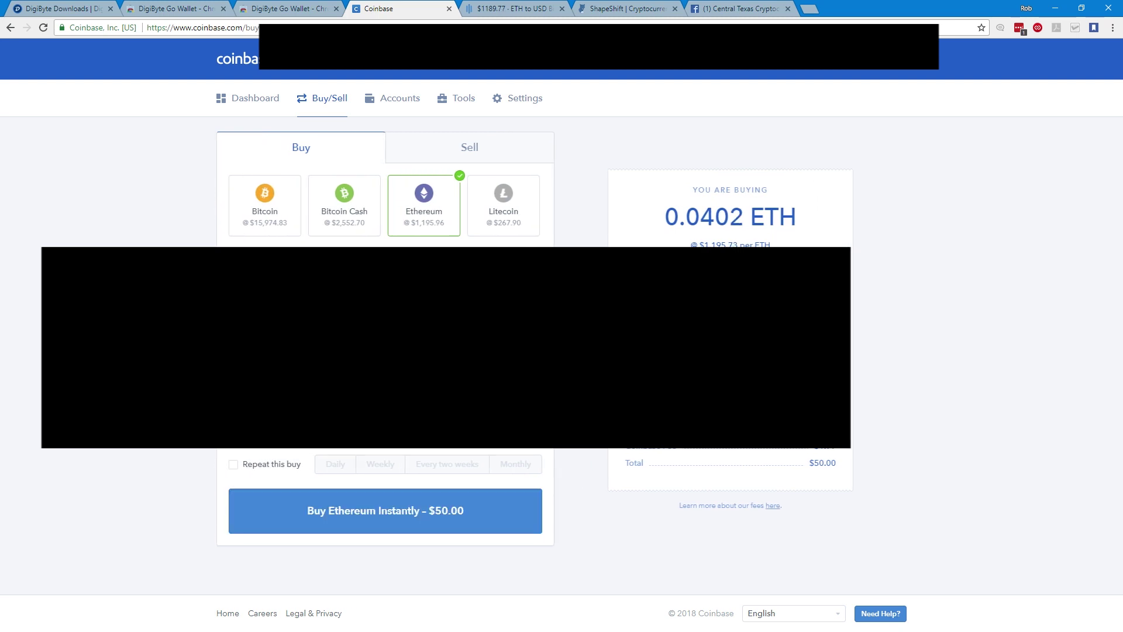
# Step: Buy Ethereum instantly for $50.00 and confirm the transaction
pyautogui.click(328, 510)
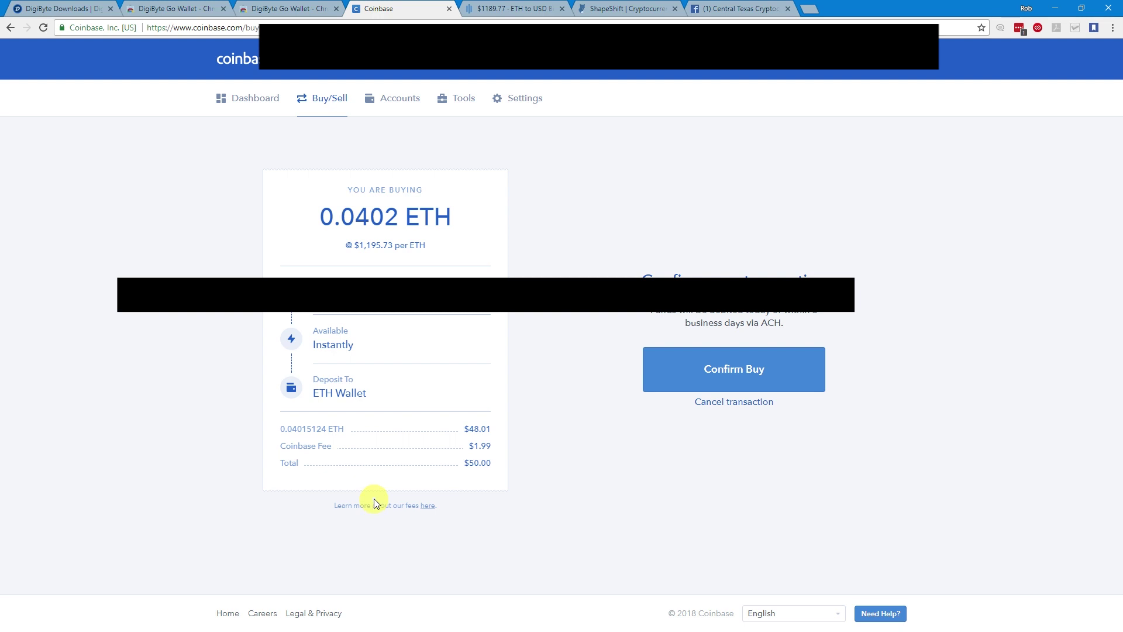
pyautogui.click(719, 370)
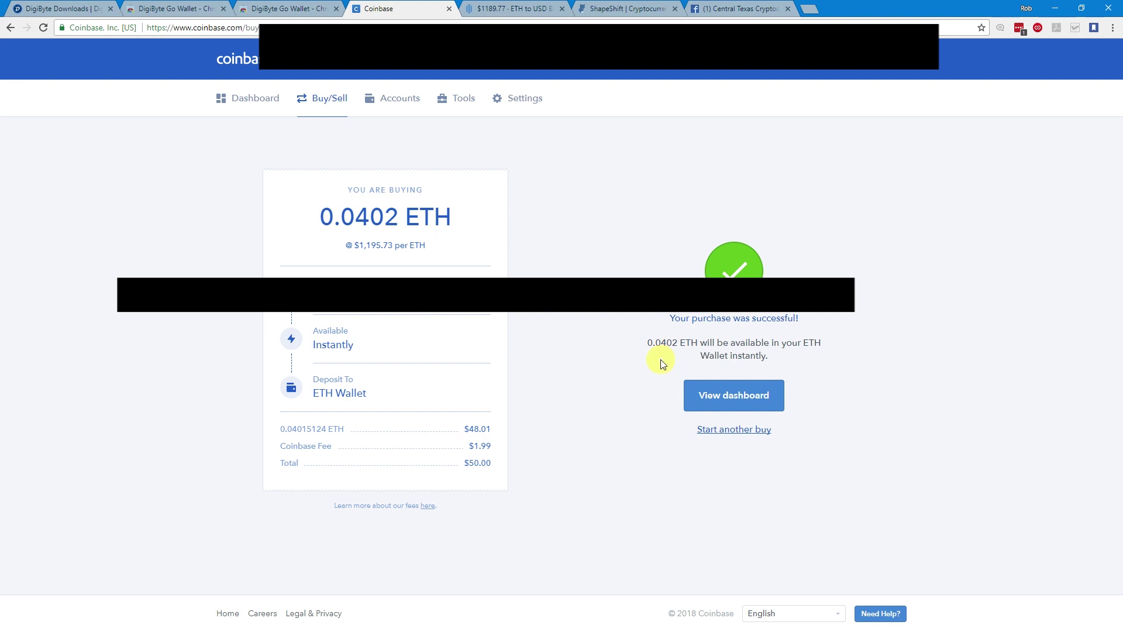
# Step: Copy the purchased ETH amount 0.0402 from the purchase success message
pyautogui.moveTo(649, 348); pyautogui.dragTo(676, 345)
pyautogui.rightClick(660, 344)
pyautogui.click(639, 343)
pyautogui.rightClick(673, 345)
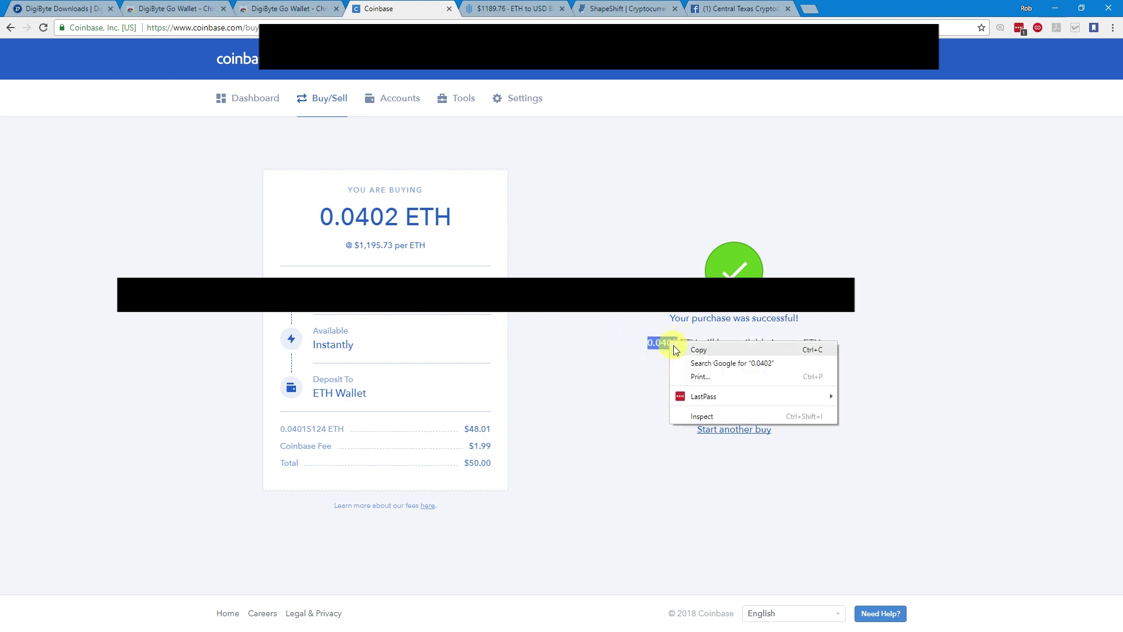
pyautogui.click(686, 350)
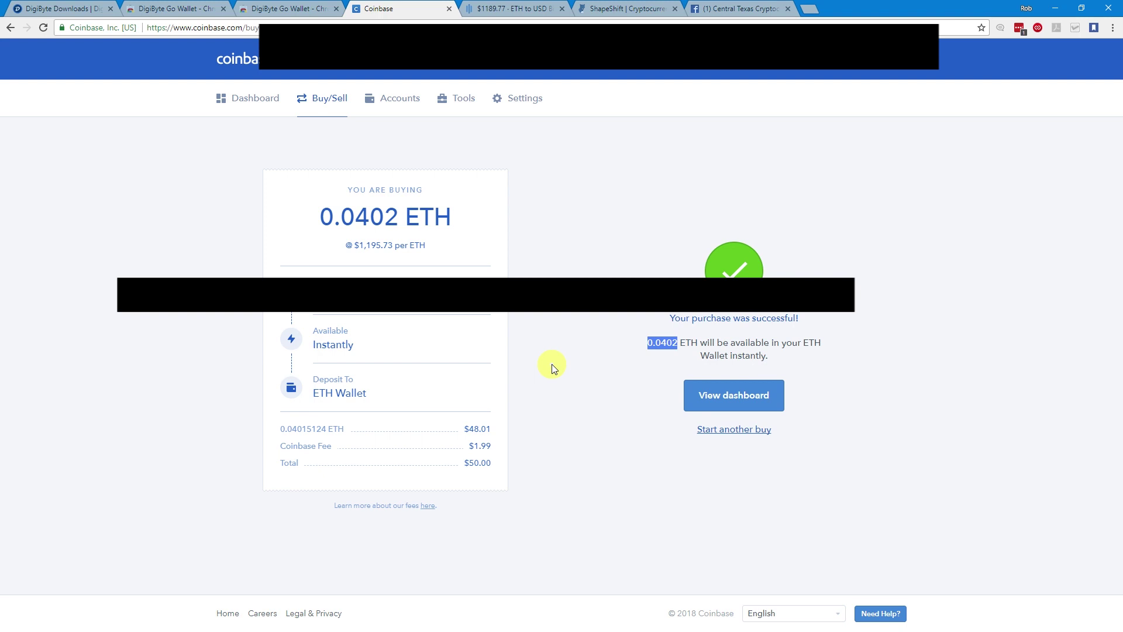
# Step: Open the receiving address of the ETH Wallet under the Coinbase accounts, copy it and close the address dialog
pyautogui.click(744, 407)
pyautogui.click(733, 411)
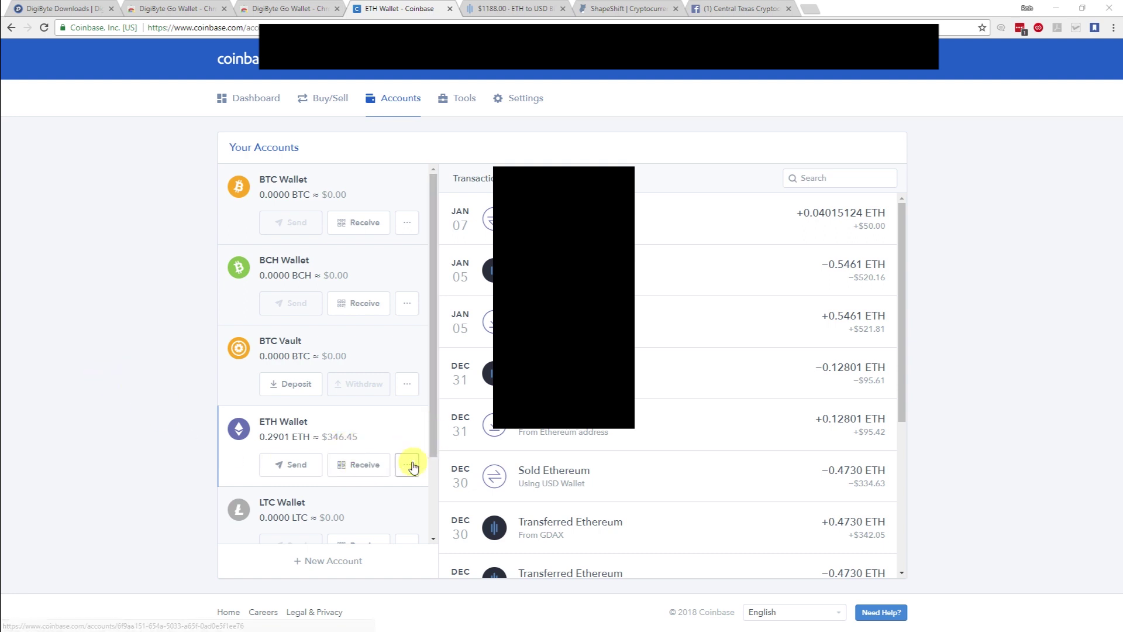
pyautogui.click(363, 465)
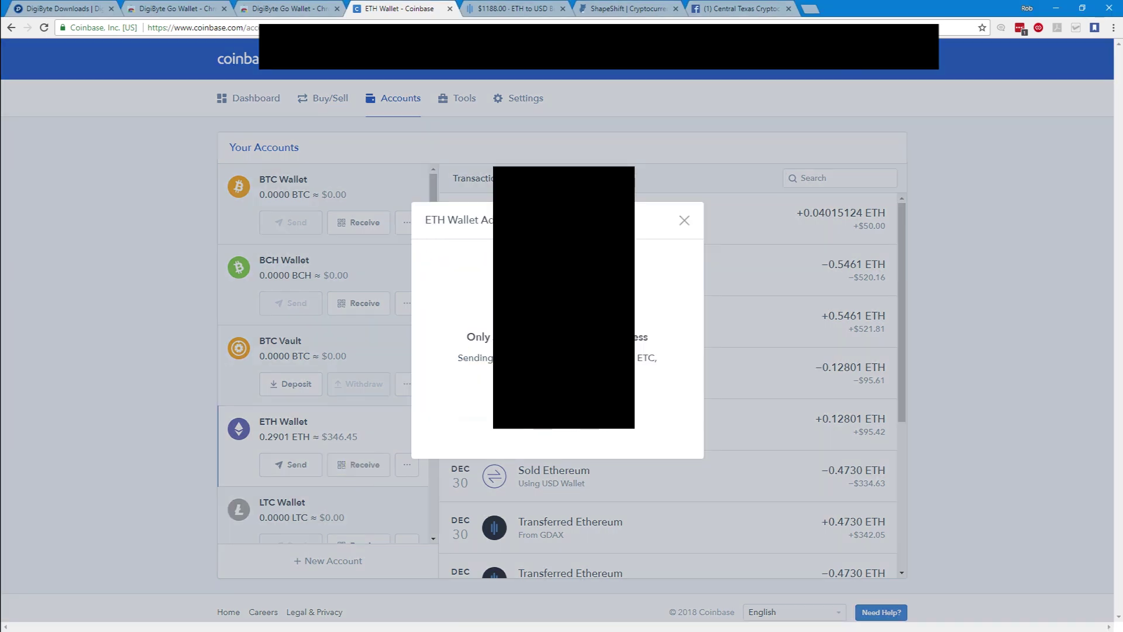
pyautogui.click(560, 415)
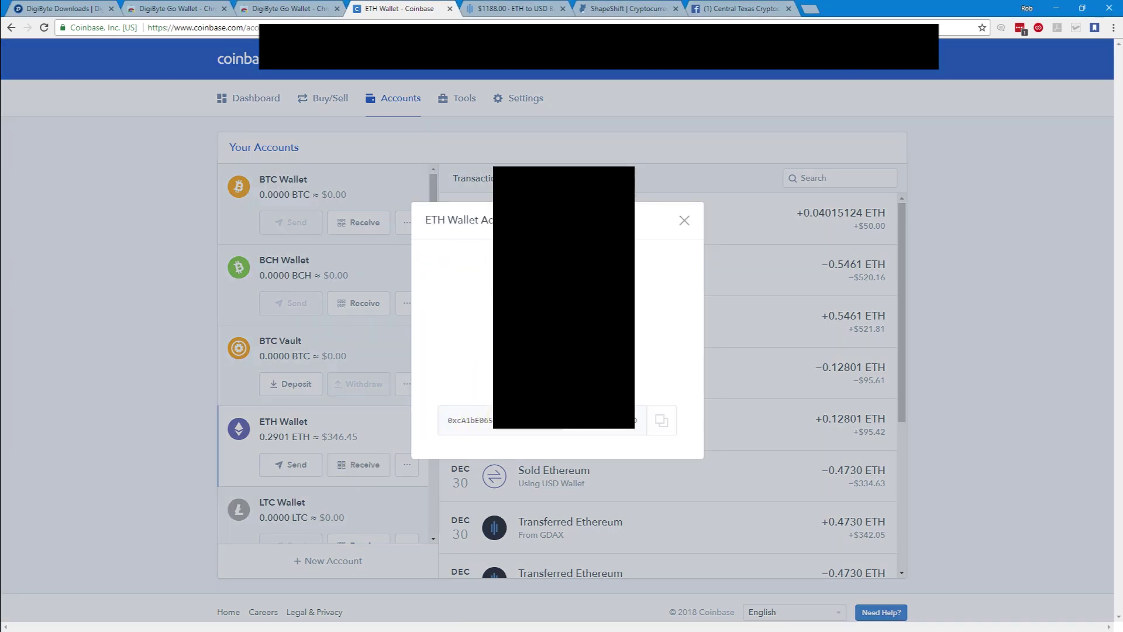
pyautogui.click(662, 420)
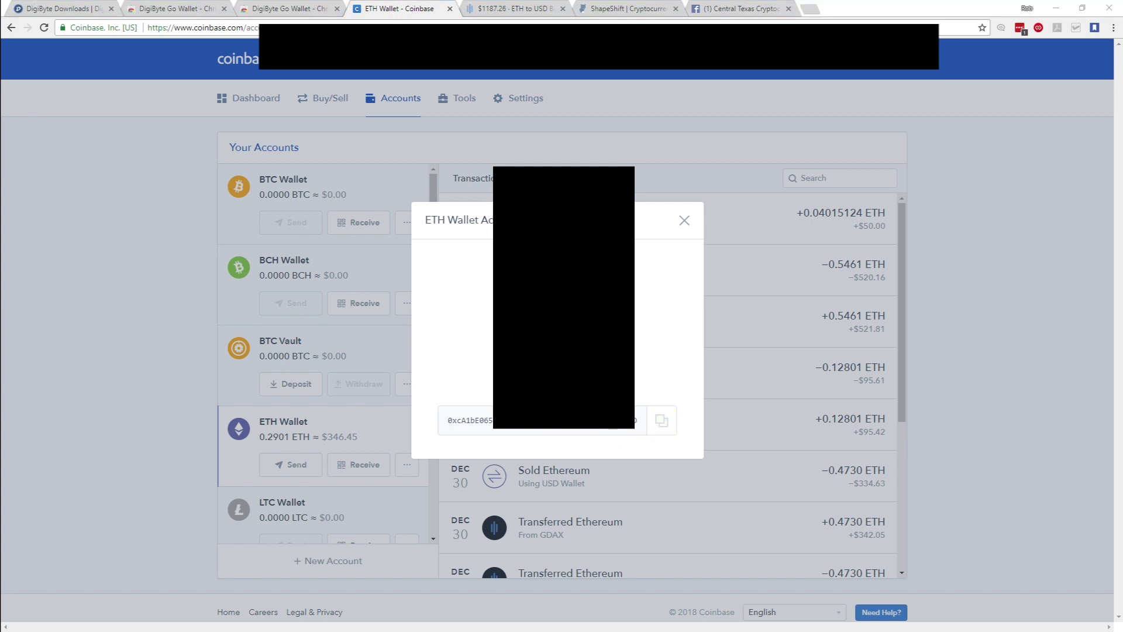
pyautogui.click(684, 222)
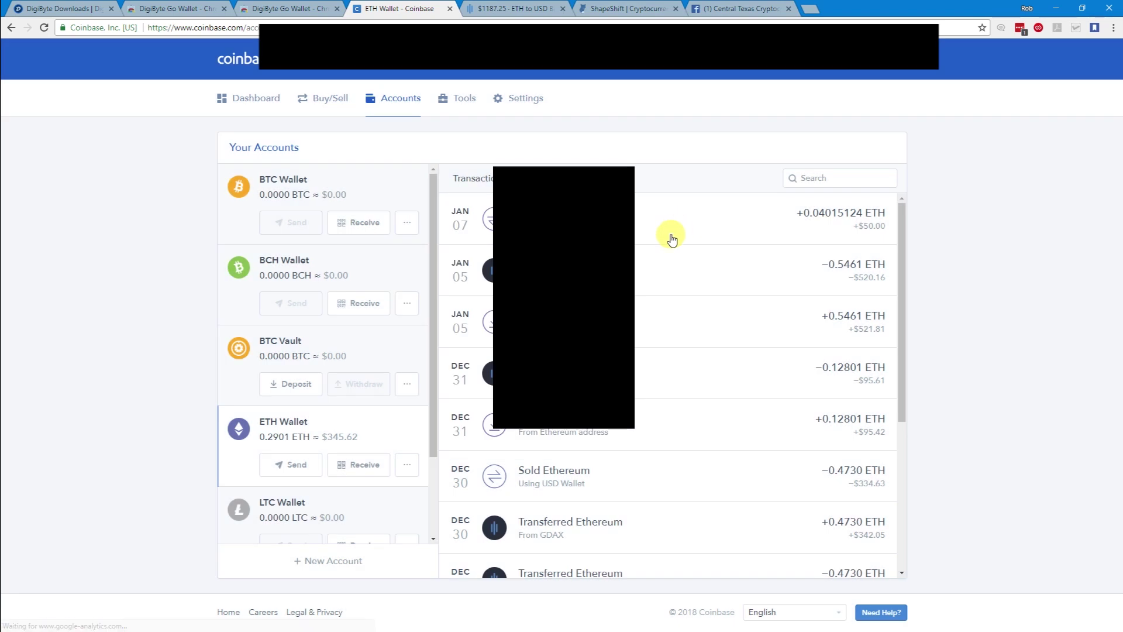
pyautogui.click(304, 26)
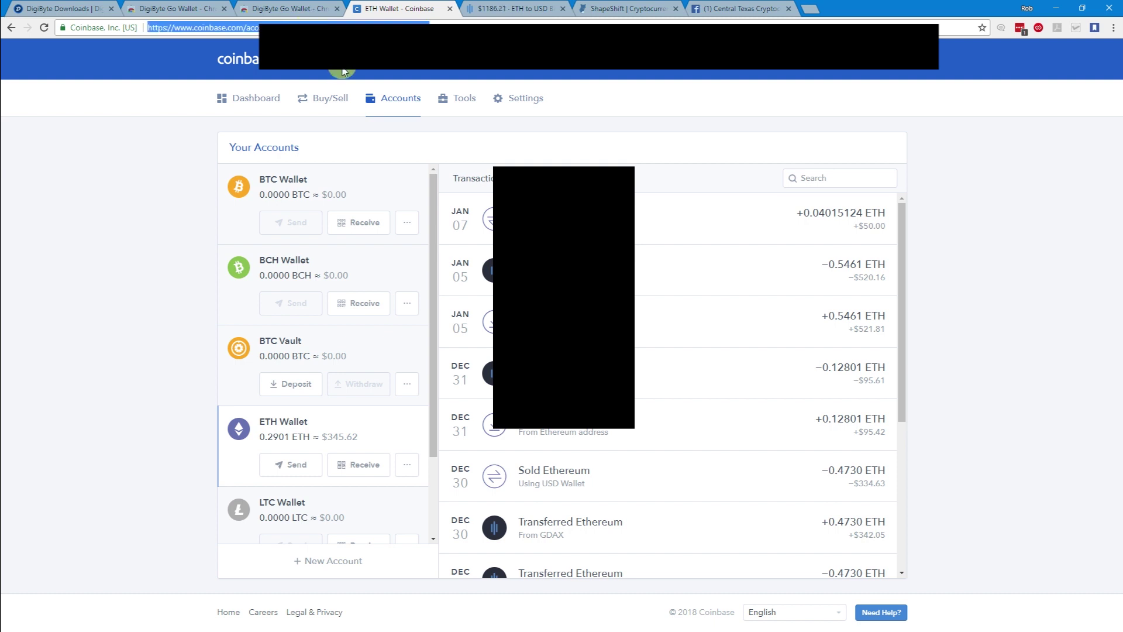
pyautogui.click(112, 275)
# Step: Switch to ShapeShift and choose Ether as the deposit asset for the trade
pyautogui.click(629, 8)
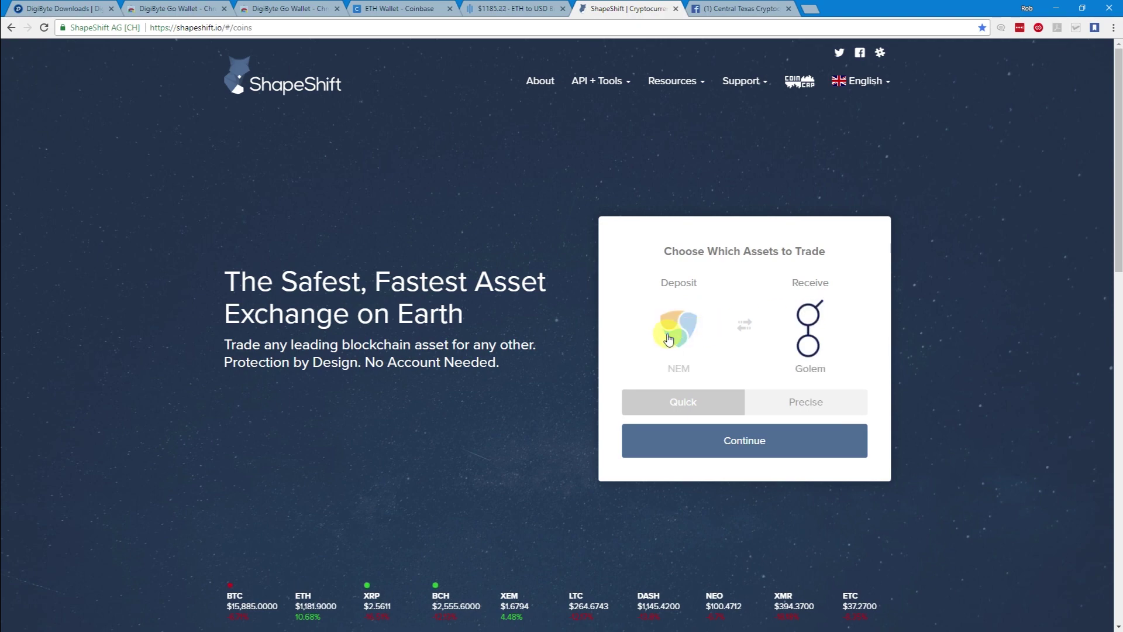
pyautogui.click(686, 333)
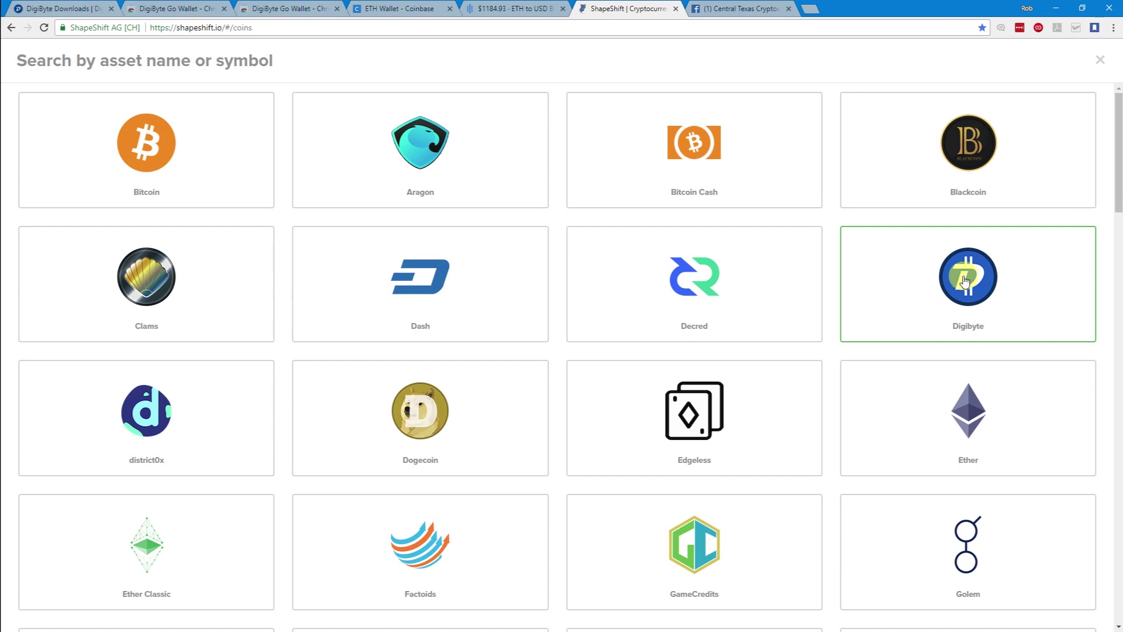
pyautogui.scroll(-6, 445, 433)
pyautogui.scroll(6, 392, 384)
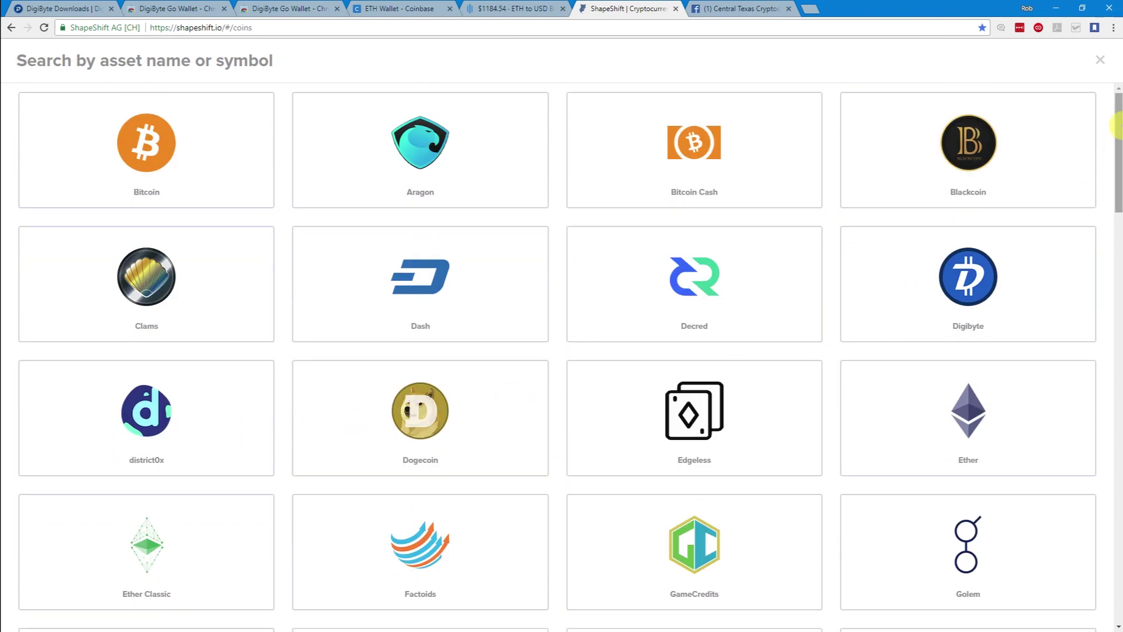
pyautogui.moveTo(1117, 127); pyautogui.dragTo(1111, 102)
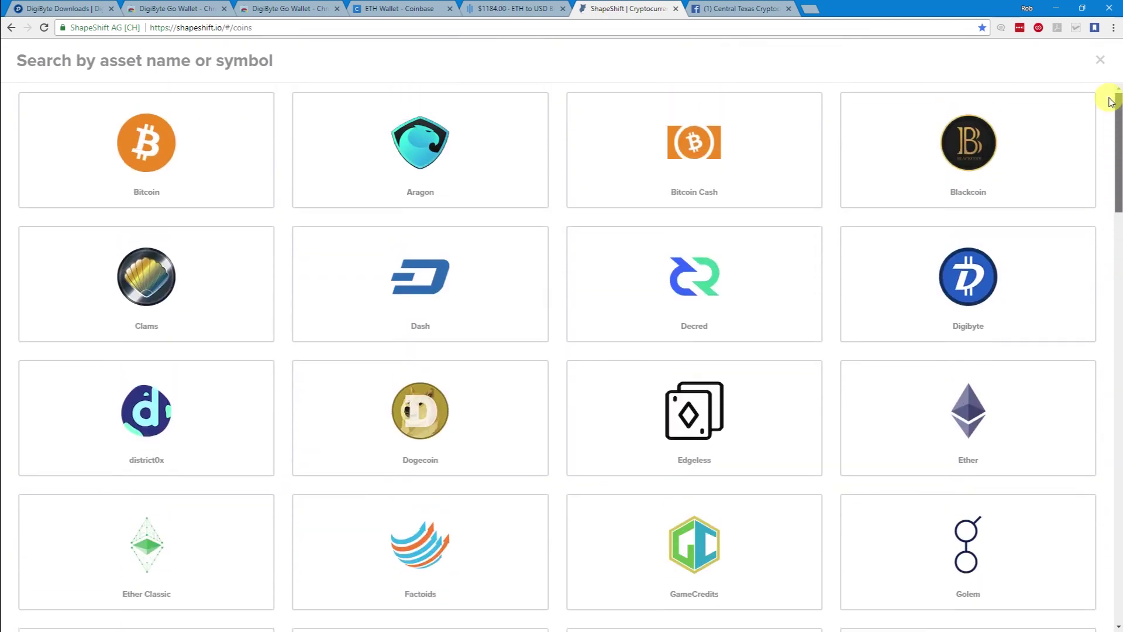
pyautogui.click(978, 404)
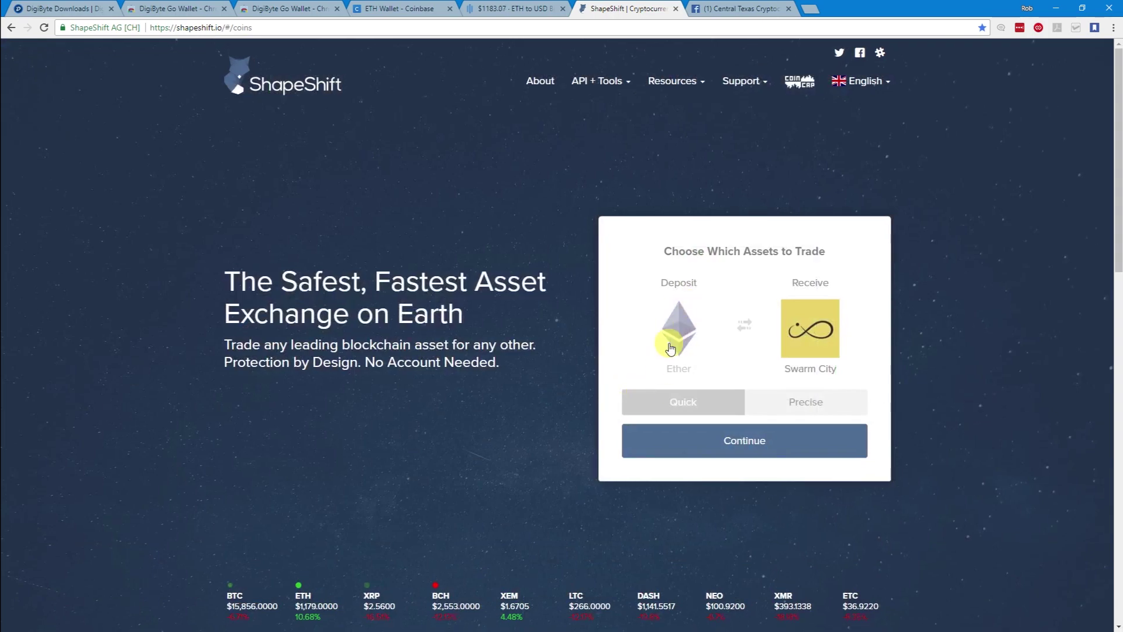
# Step: Choose Digibyte as the asset to receive for the Ether deposit and continue to the trade form
pyautogui.click(811, 330)
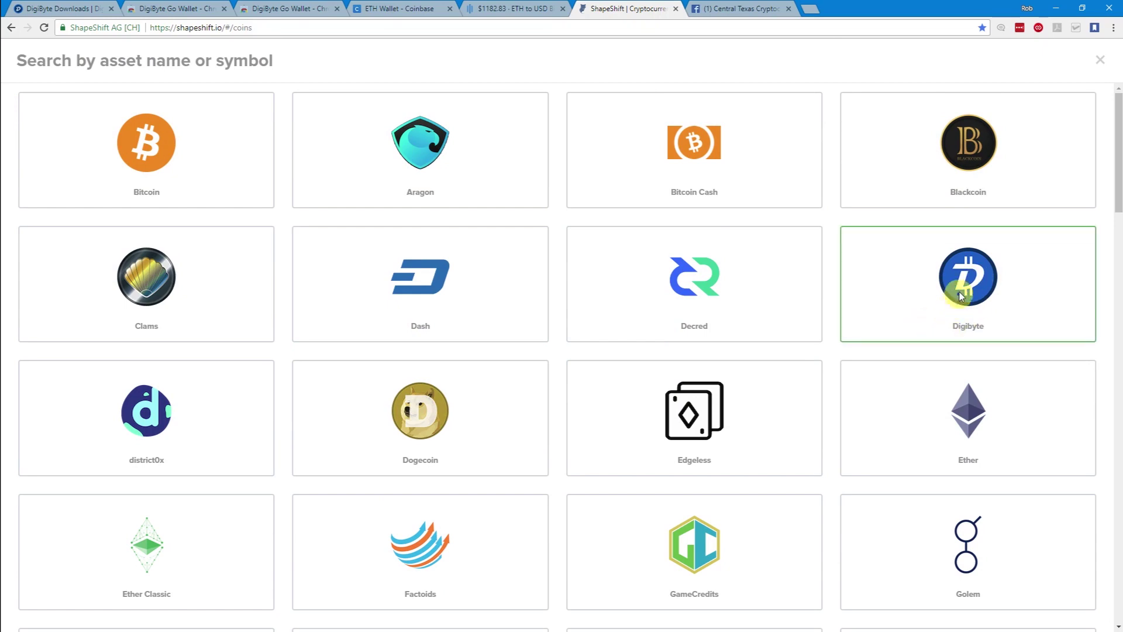
pyautogui.click(957, 290)
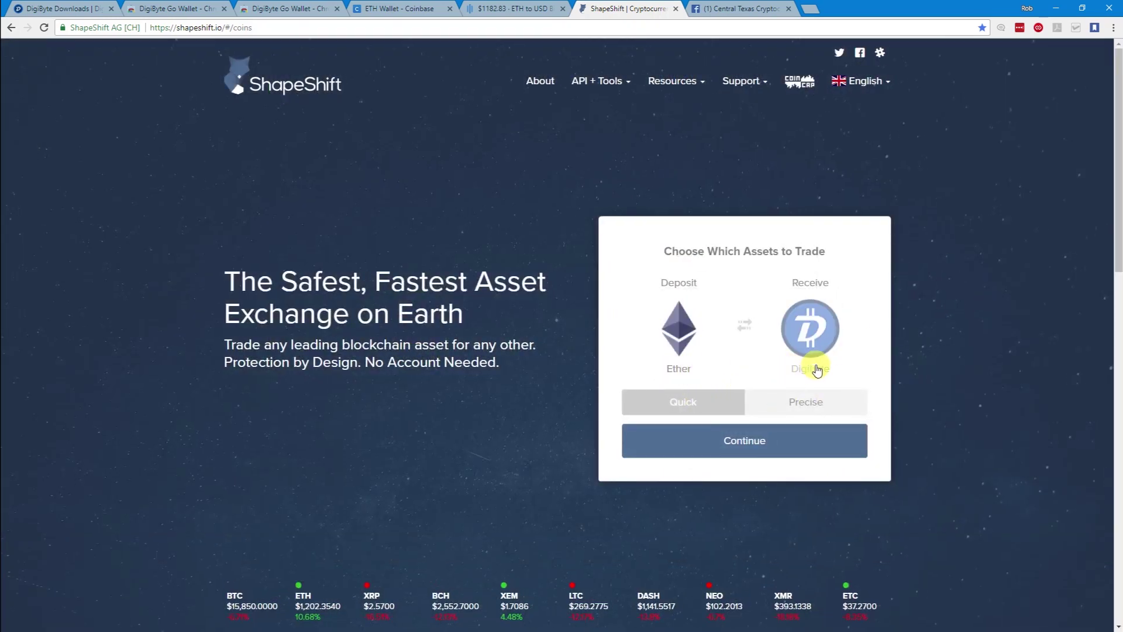
pyautogui.click(761, 443)
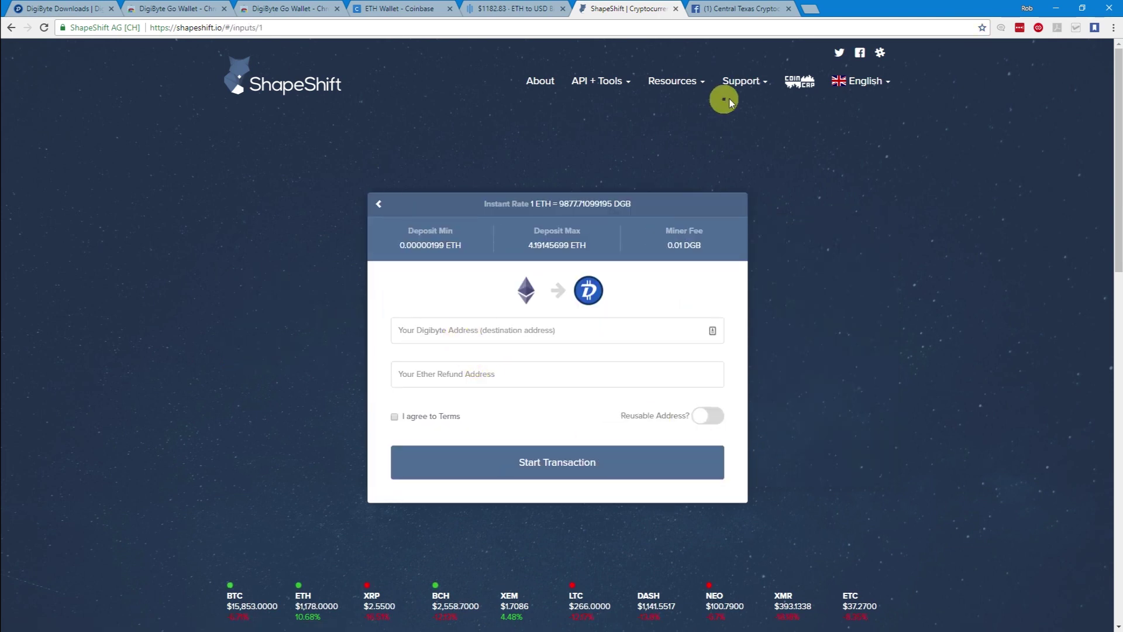
# Step: Launch the DigiByte Go Wallet from the Chrome apps and place its window beside the ShapeShift trade form
pyautogui.click(815, 8)
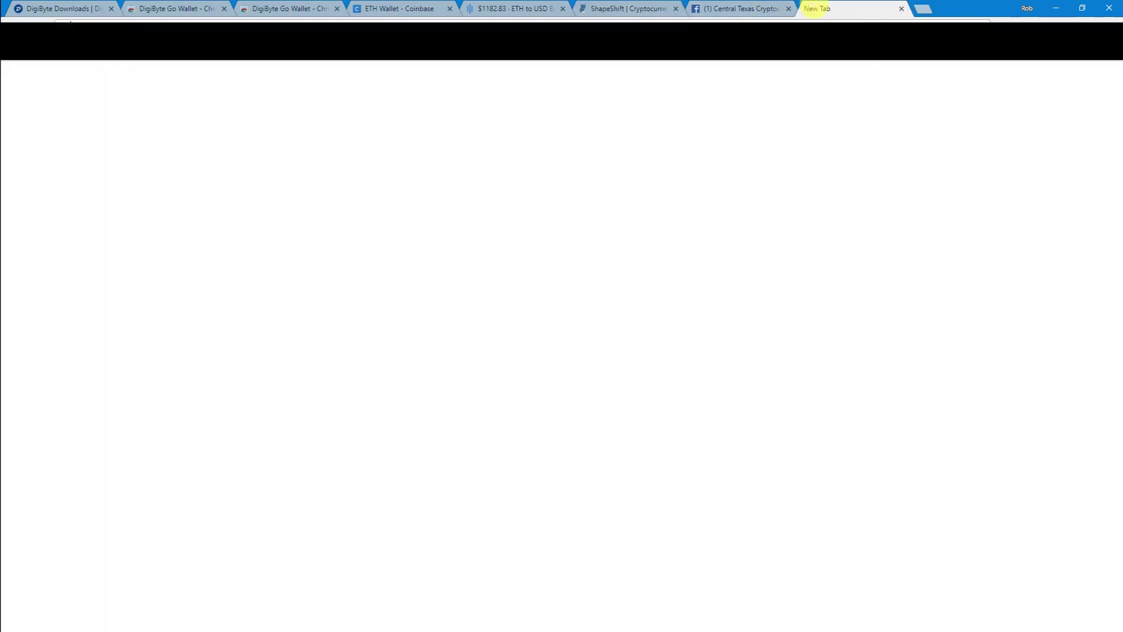
pyautogui.click(20, 59)
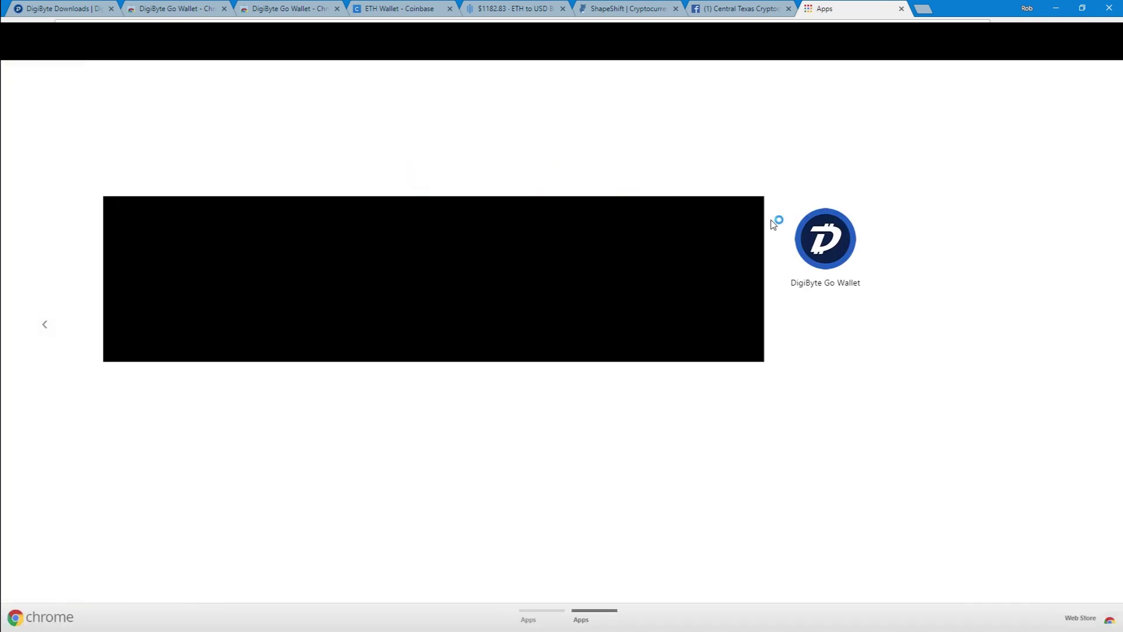
pyautogui.click(840, 245)
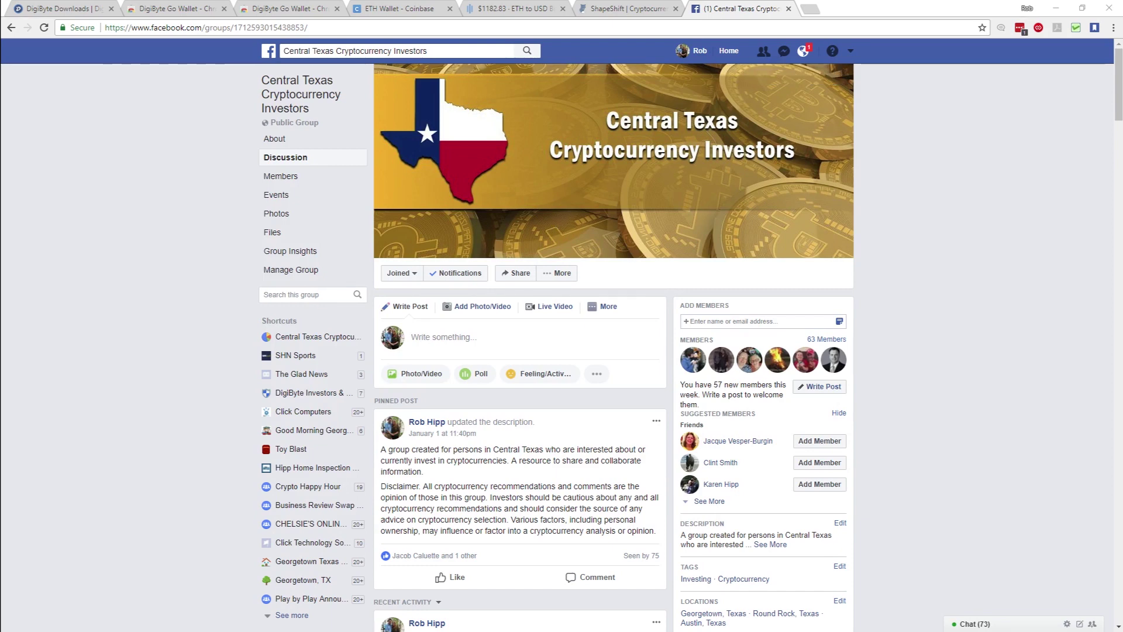
pyautogui.moveTo(348, 154); pyautogui.dragTo(320, 160)
pyautogui.click(618, 5)
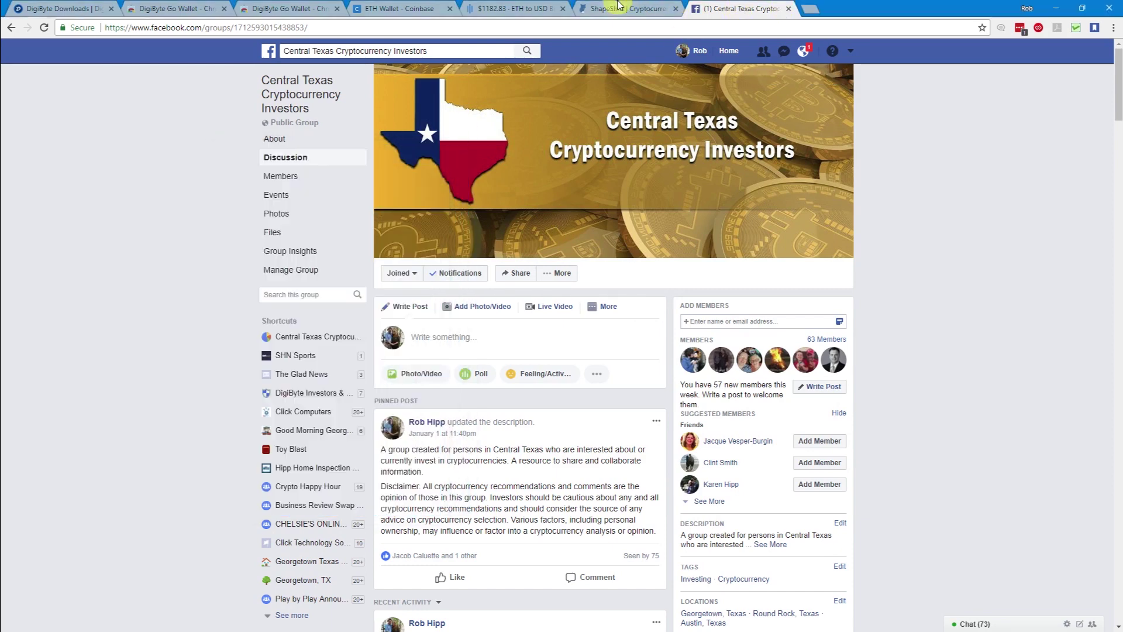
pyautogui.click(619, 5)
pyautogui.hotkey('alt', 'Tab')
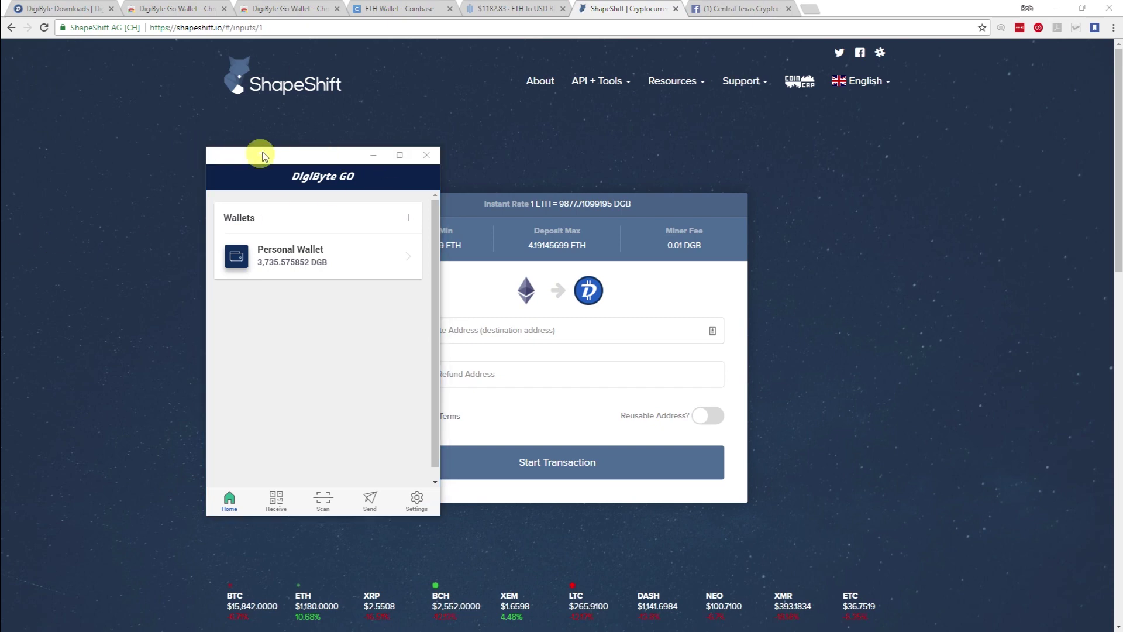
pyautogui.moveTo(296, 160); pyautogui.dragTo(166, 144)
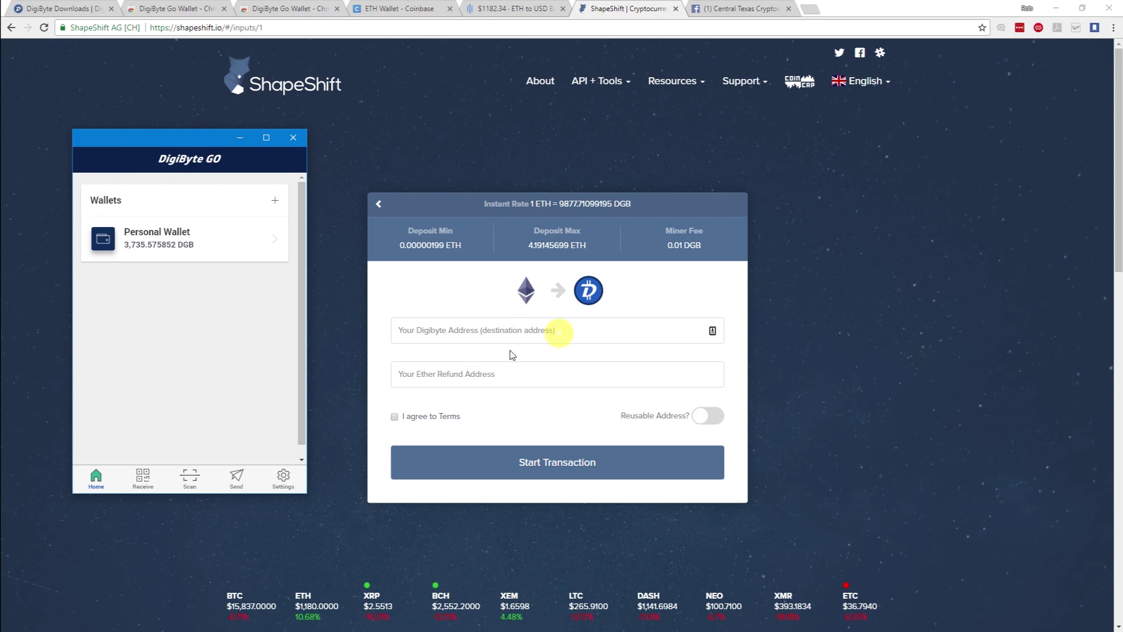
# Step: Copy the Personal Wallet's receiving address from DigiByte Go and paste it as the Digibyte destination address in ShapeShift
pyautogui.click(142, 481)
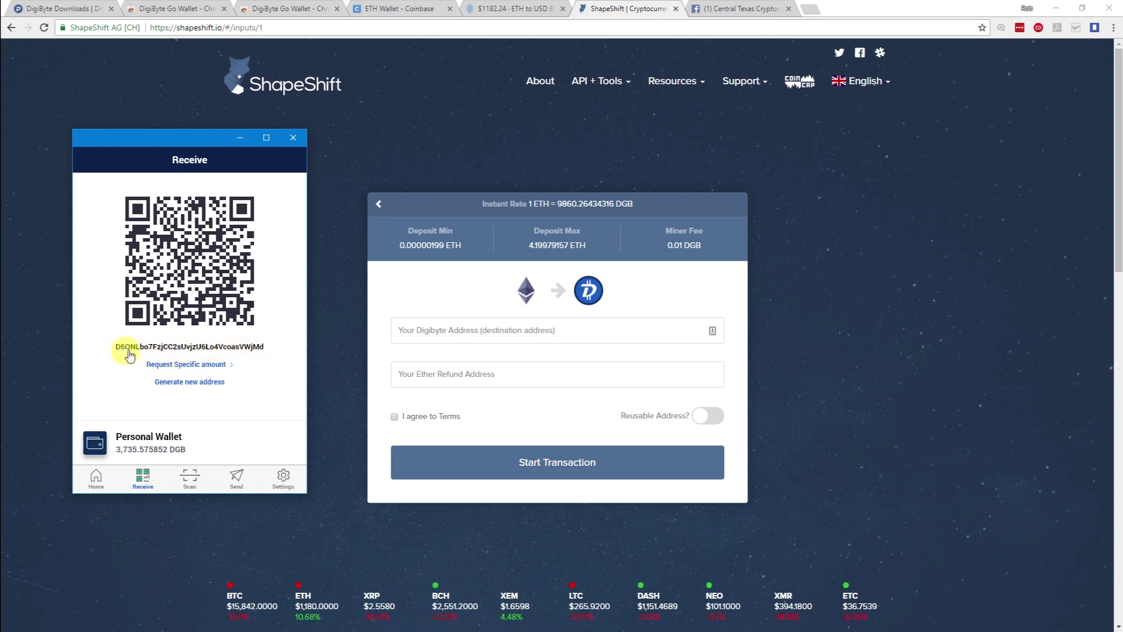
pyautogui.click(241, 348)
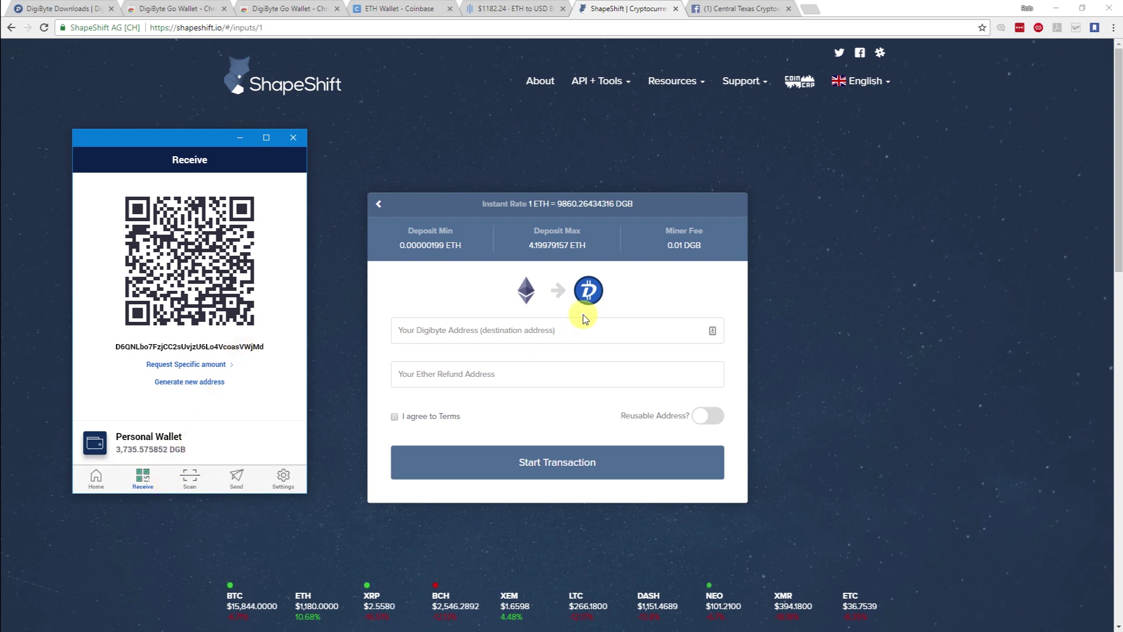
pyautogui.click(495, 329)
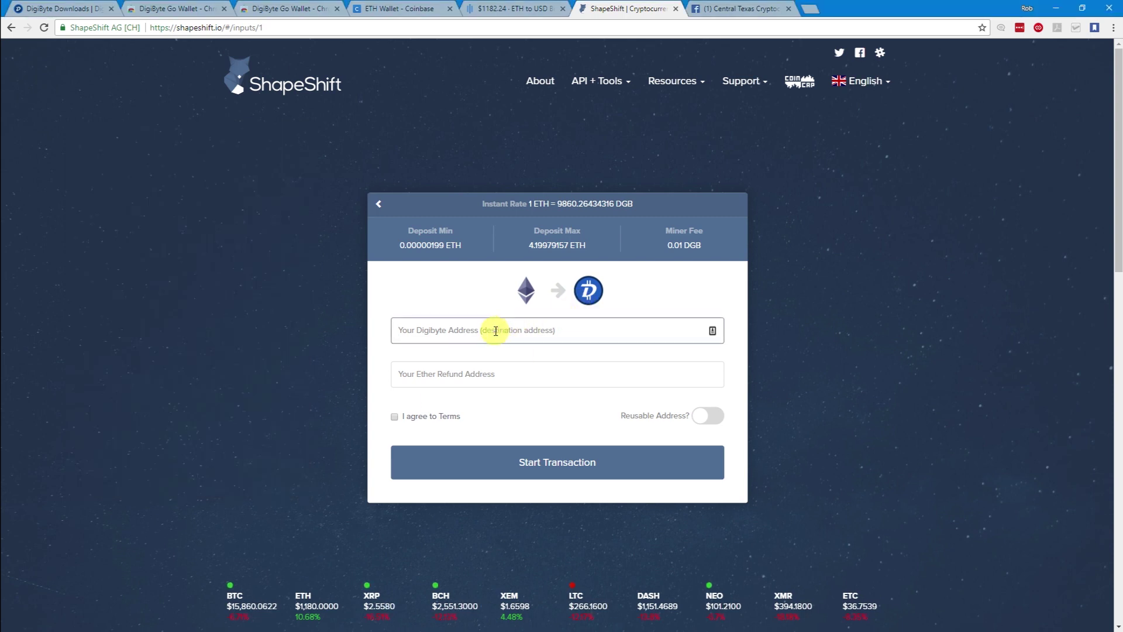
pyautogui.hotkey('ctrl', 'v')
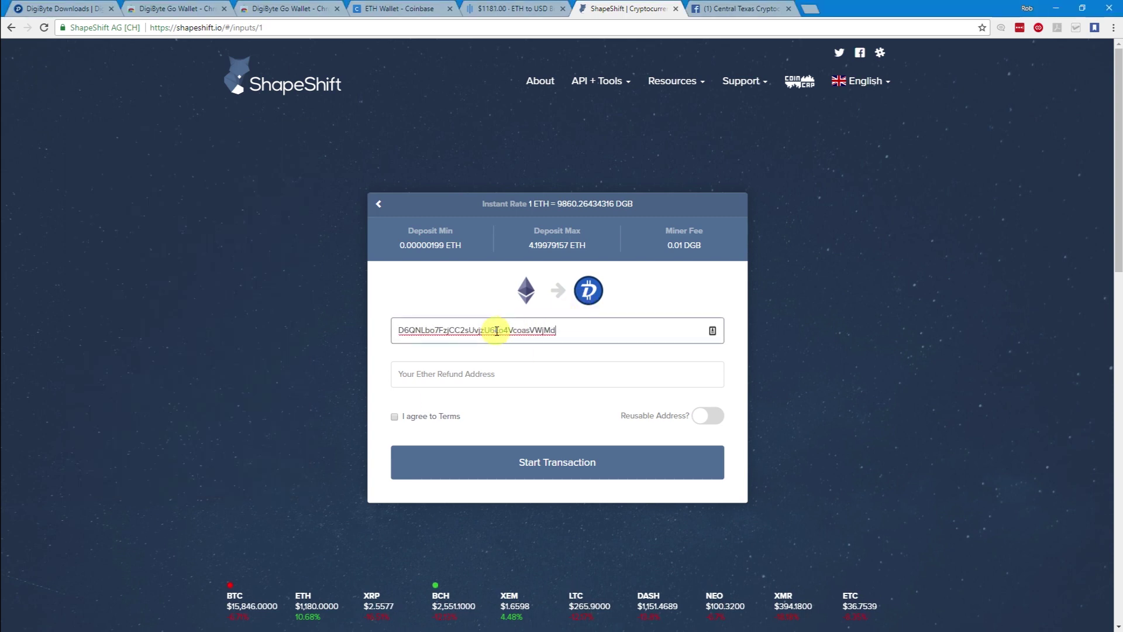
# Step: Fill in the Ether refund address with the saved Coinbase ETH wallet address
pyautogui.click(448, 373)
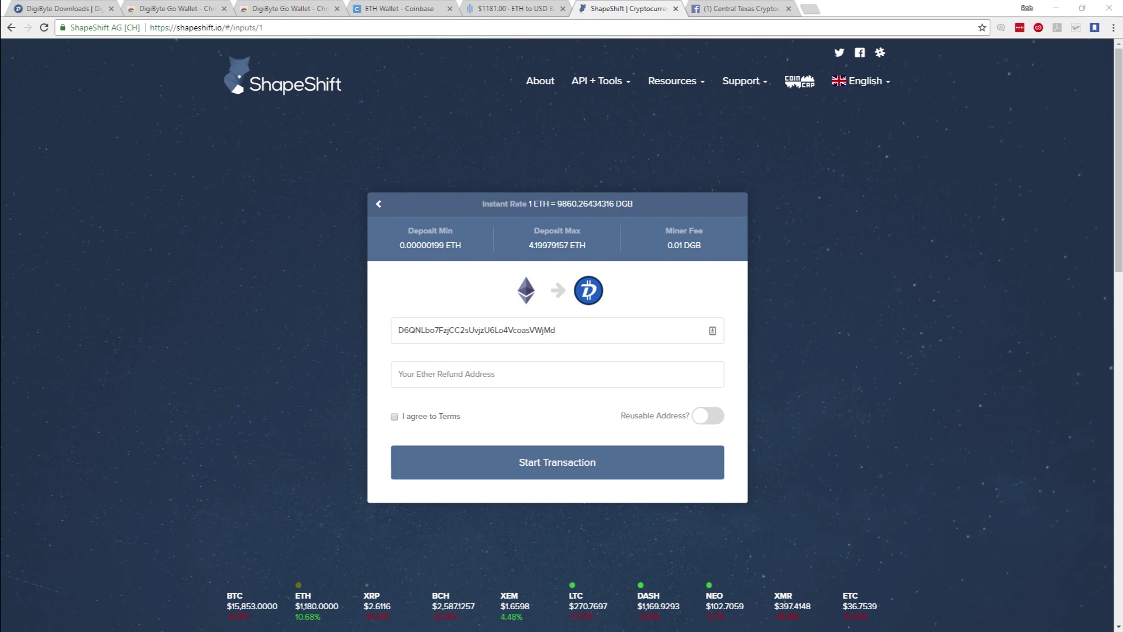
pyautogui.click(226, 333)
pyautogui.click(460, 374)
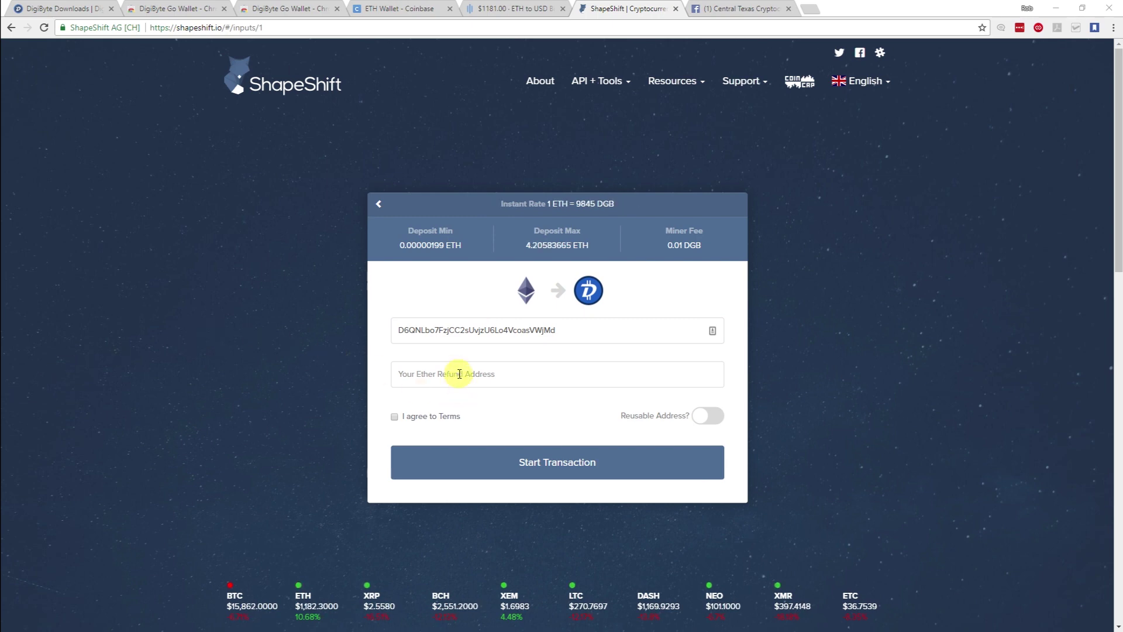
pyautogui.hotkey('ctrl', 'v')
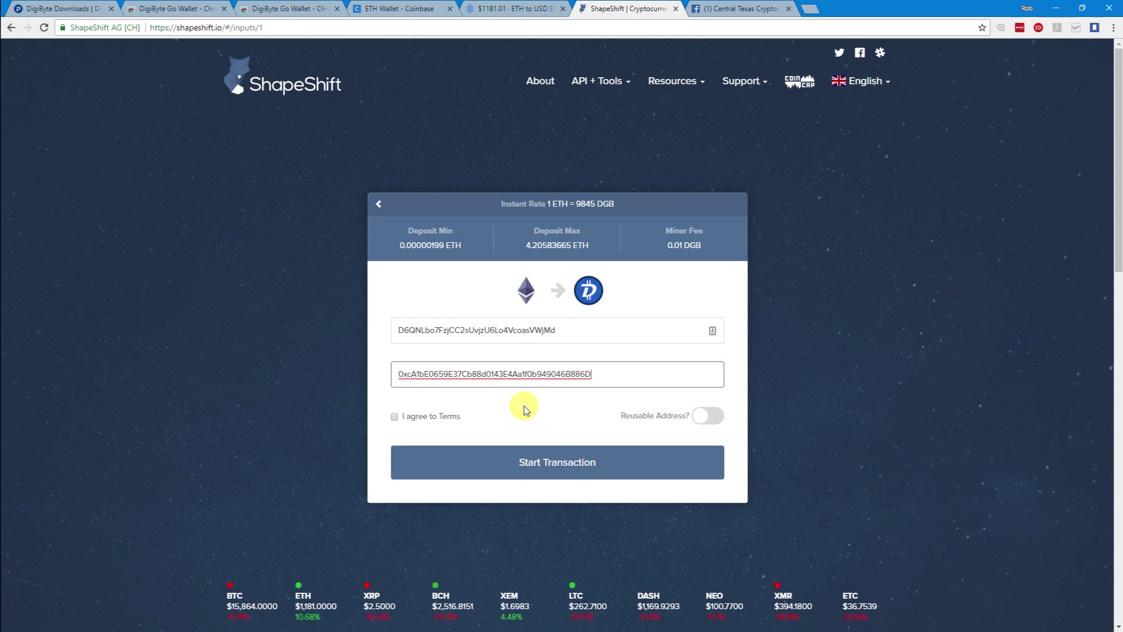
# Step: Agree to the ShapeShift terms and start the Ether to Digibyte transaction
pyautogui.click(564, 329)
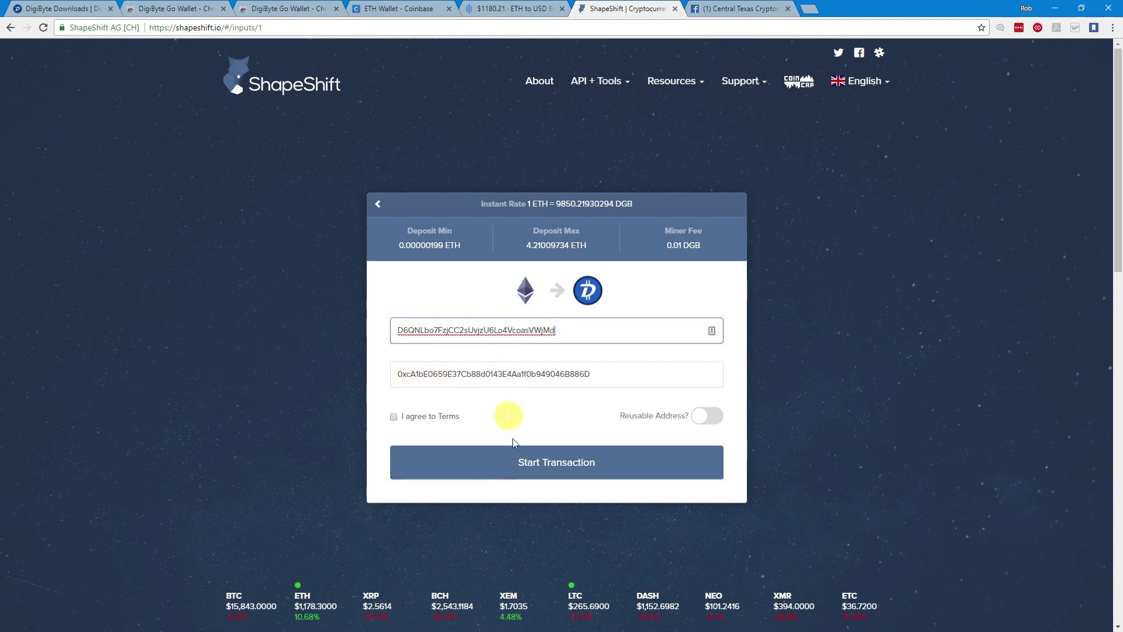
pyautogui.click(526, 470)
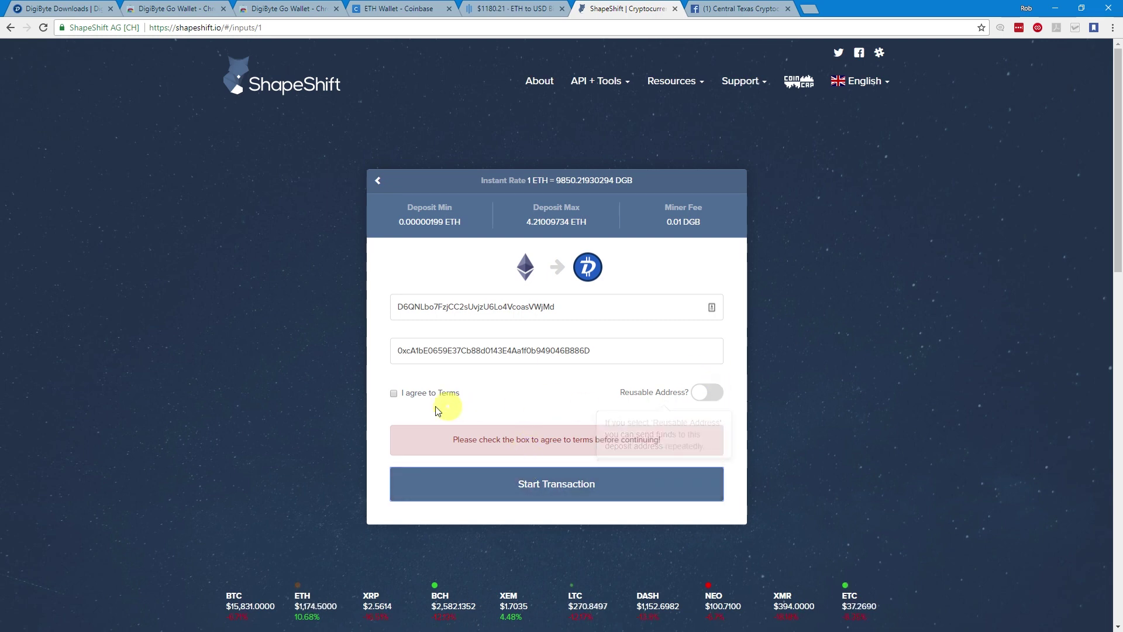
pyautogui.click(394, 393)
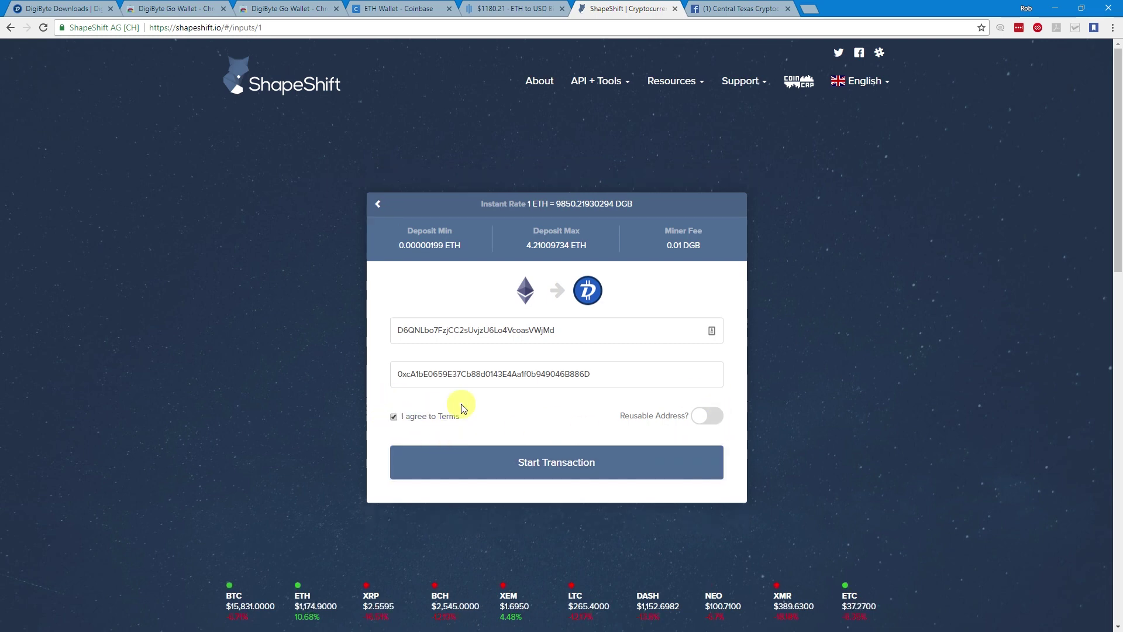
pyautogui.click(544, 474)
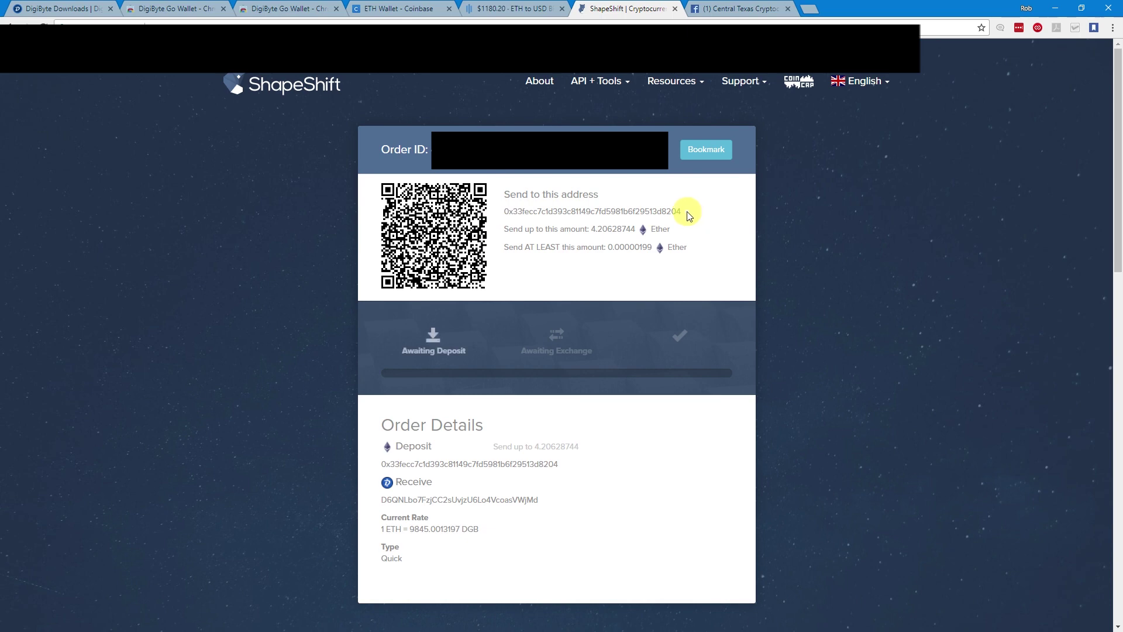
# Step: Copy the Ether deposit address from the ShapeShift order
pyautogui.moveTo(683, 213); pyautogui.dragTo(507, 215)
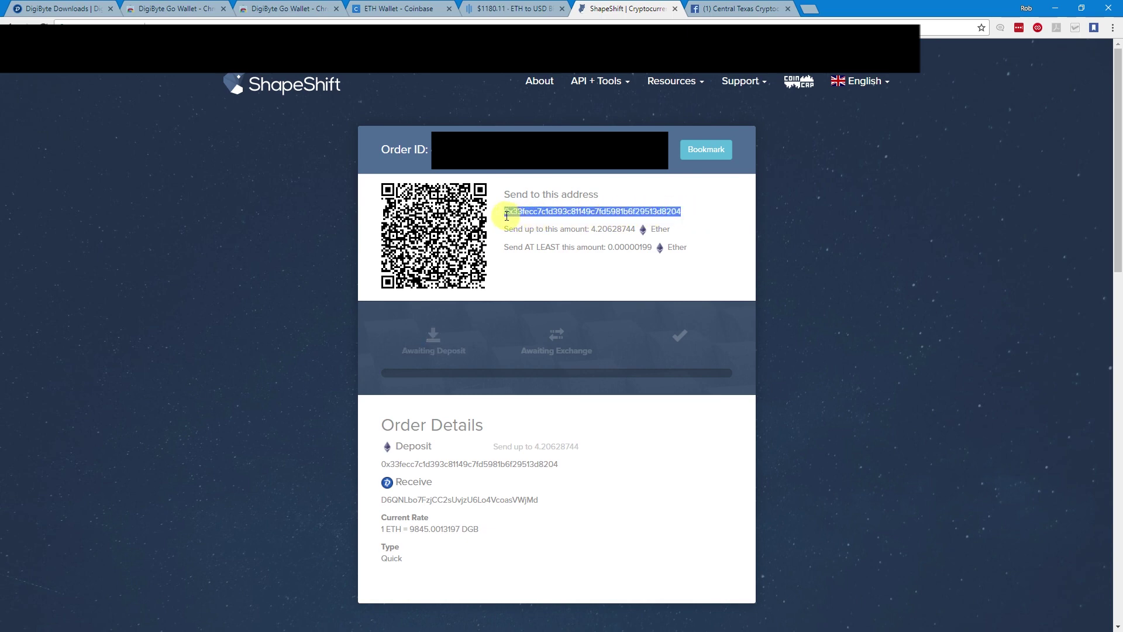
pyautogui.rightClick(519, 216)
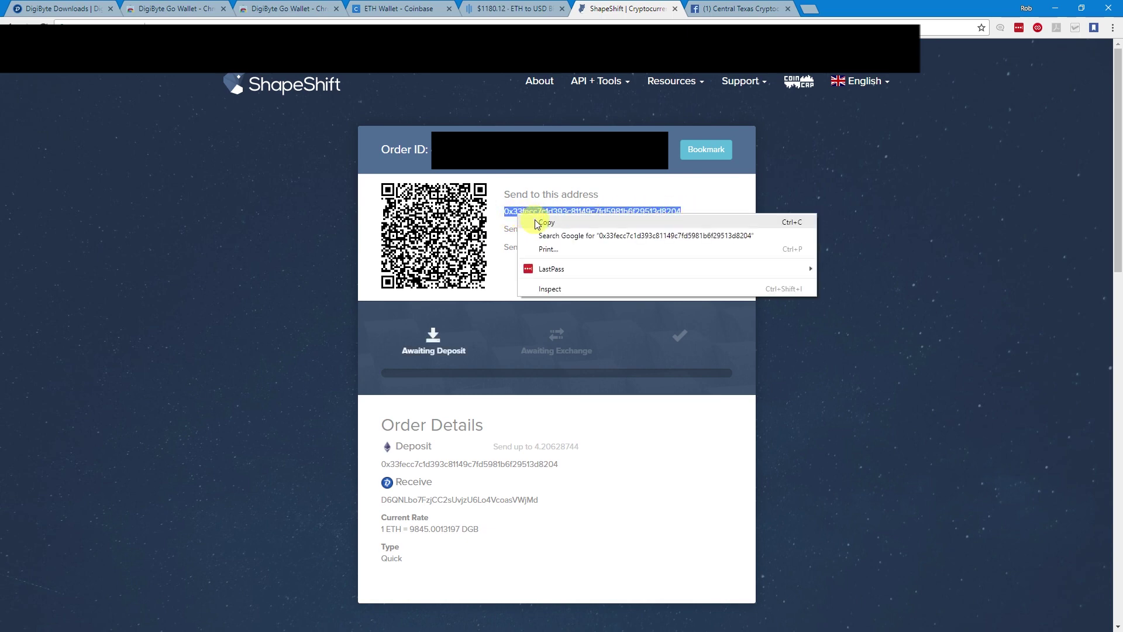
pyautogui.click(537, 223)
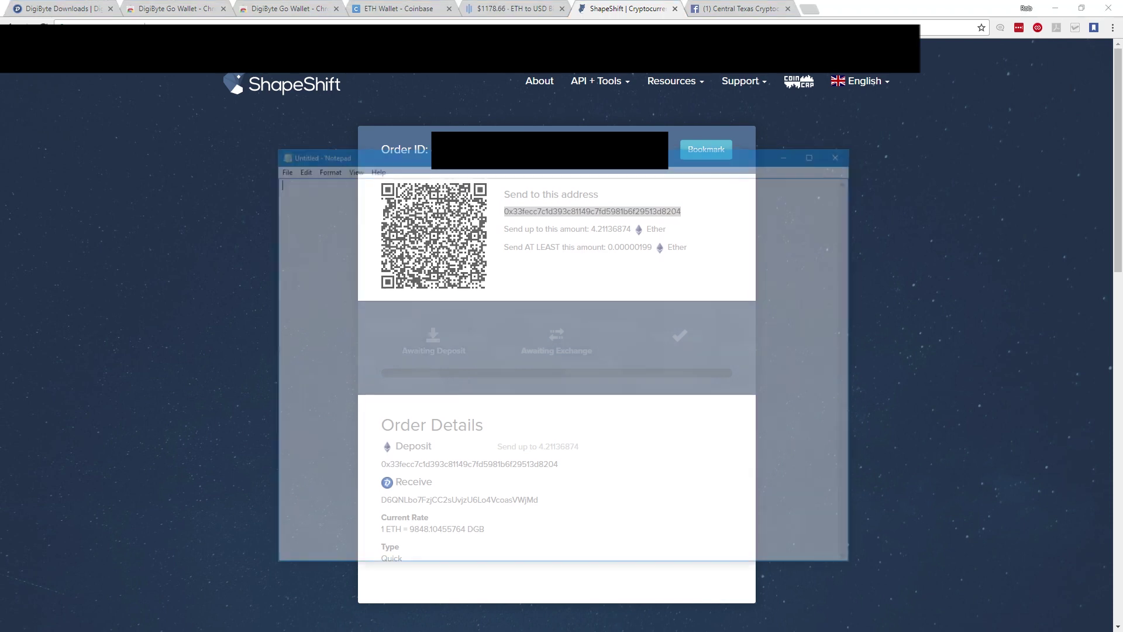
pyautogui.moveTo(415, 155); pyautogui.dragTo(212, 86)
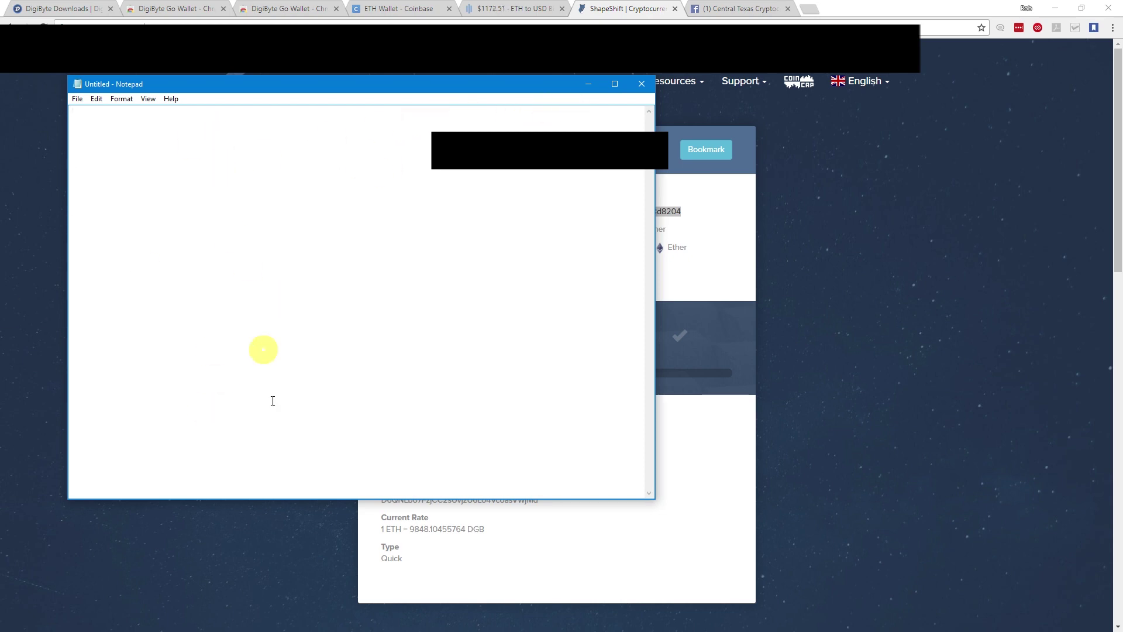
pyautogui.click(588, 83)
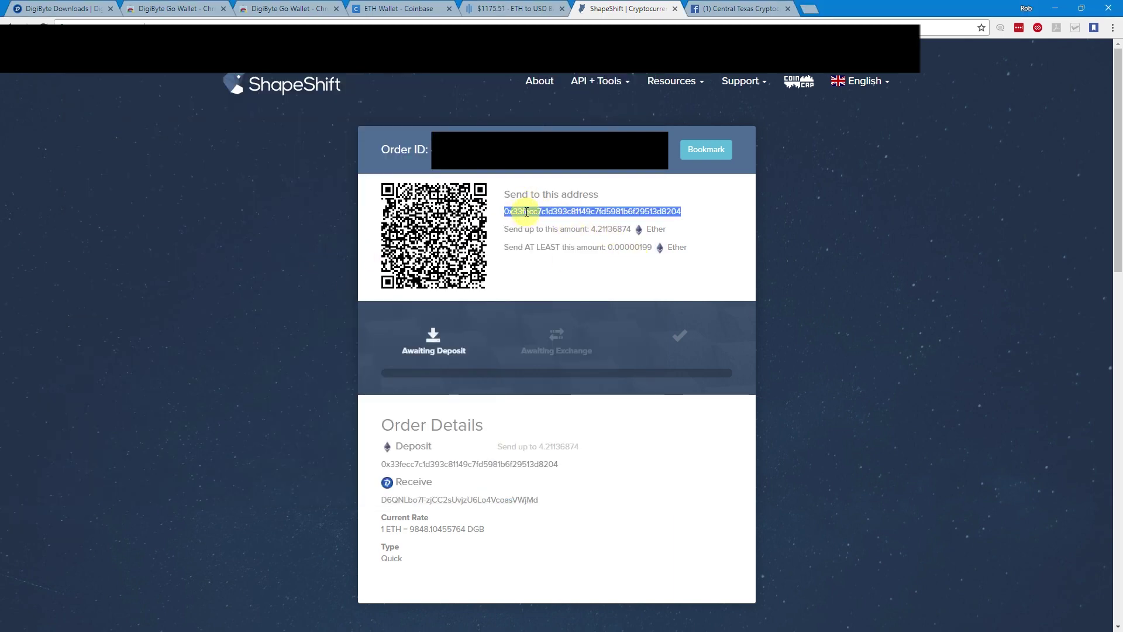
pyautogui.rightClick(644, 214)
pyautogui.click(659, 221)
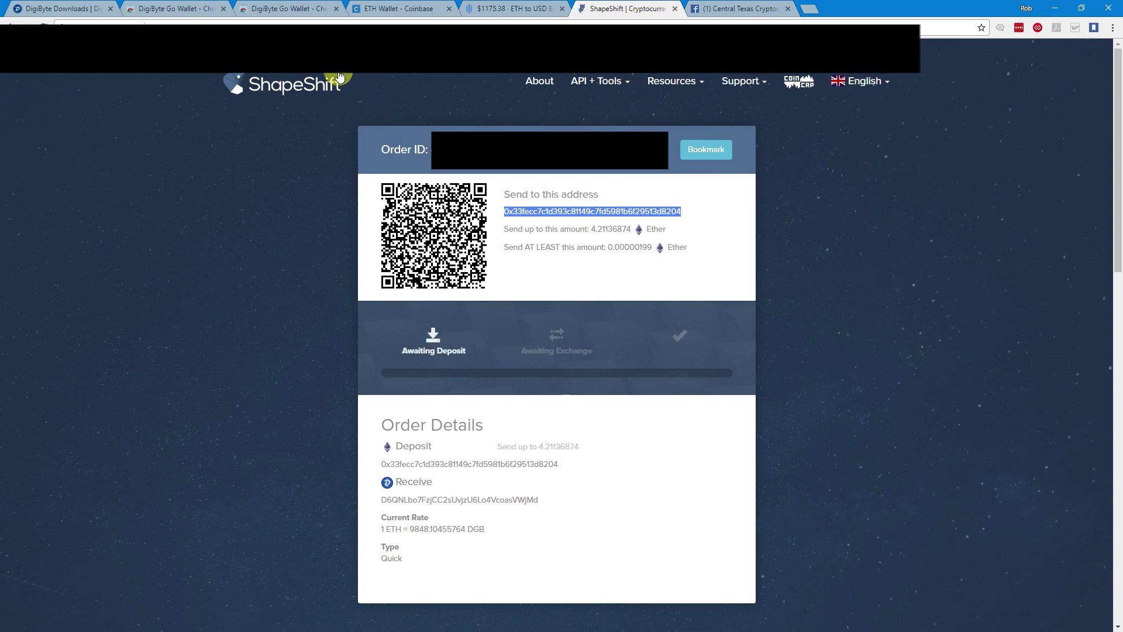
# Step: Switch to Coinbase and prepare a send of 0.04015124 ETH from the ETH Wallet to the copied ShapeShift deposit address
pyautogui.click(398, 8)
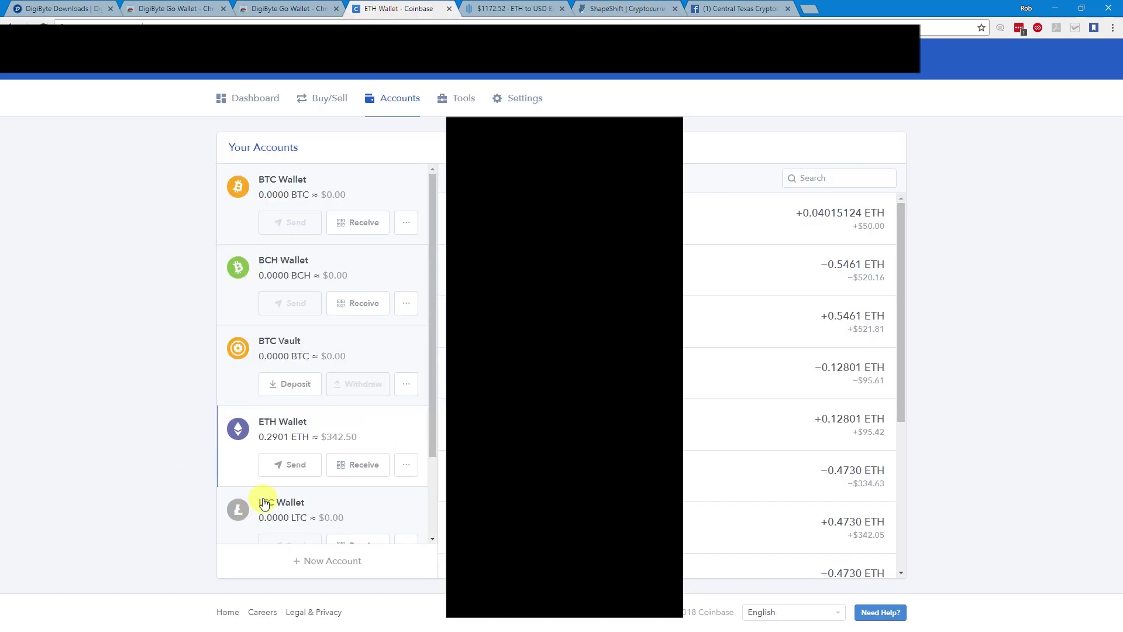
pyautogui.click(290, 467)
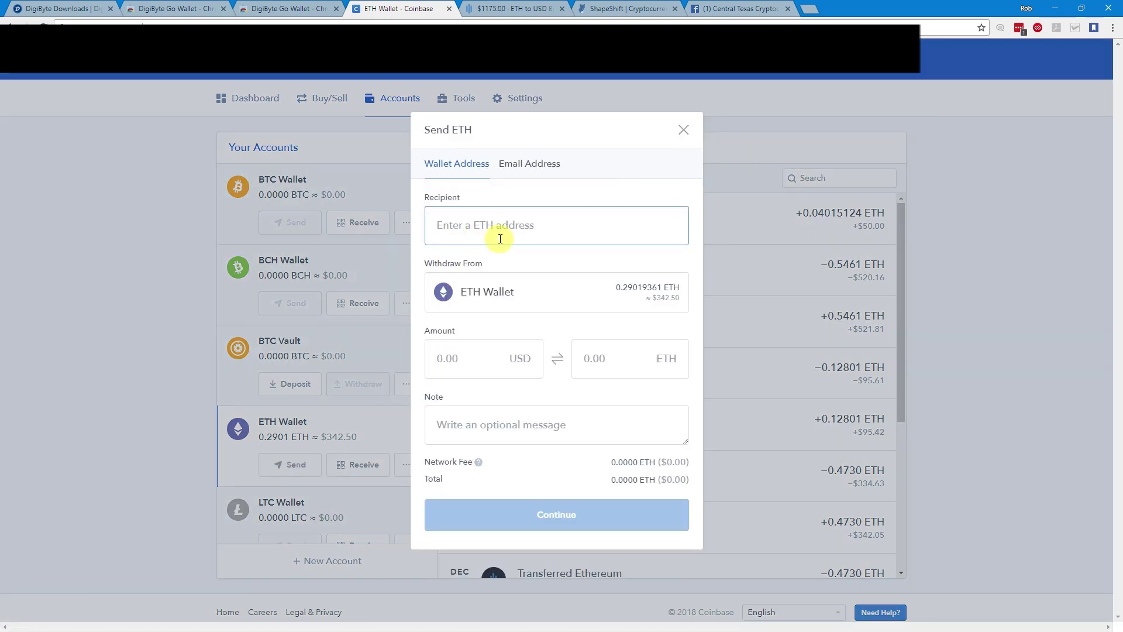
pyautogui.hotkey('ctrl', 'v')
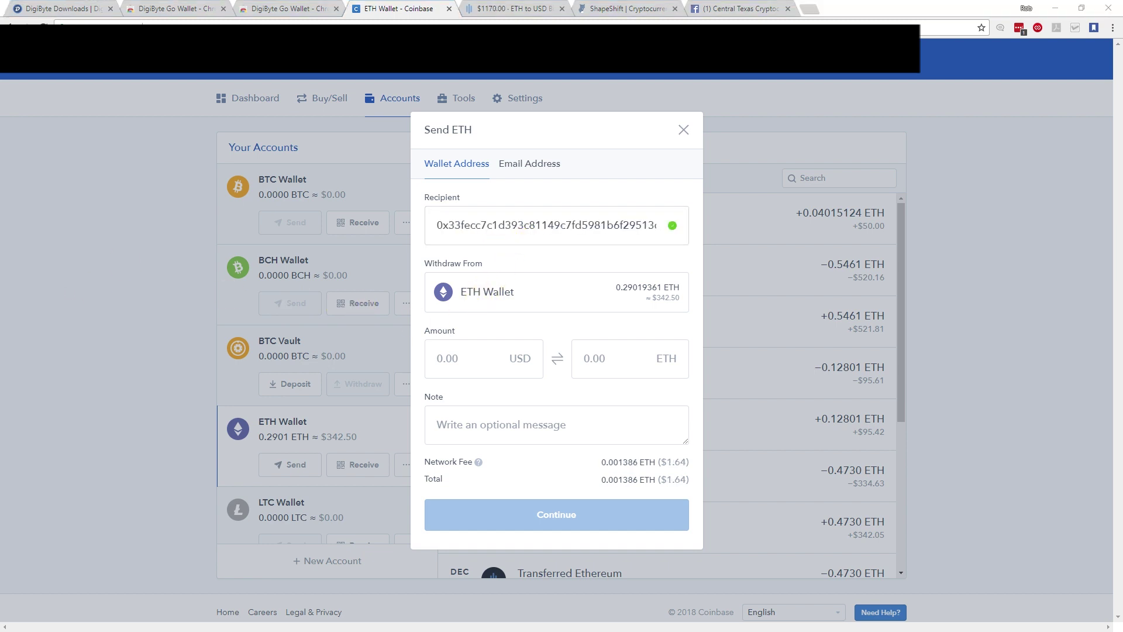
pyautogui.click(587, 357)
pyautogui.hotkey('ctrl', 'v')
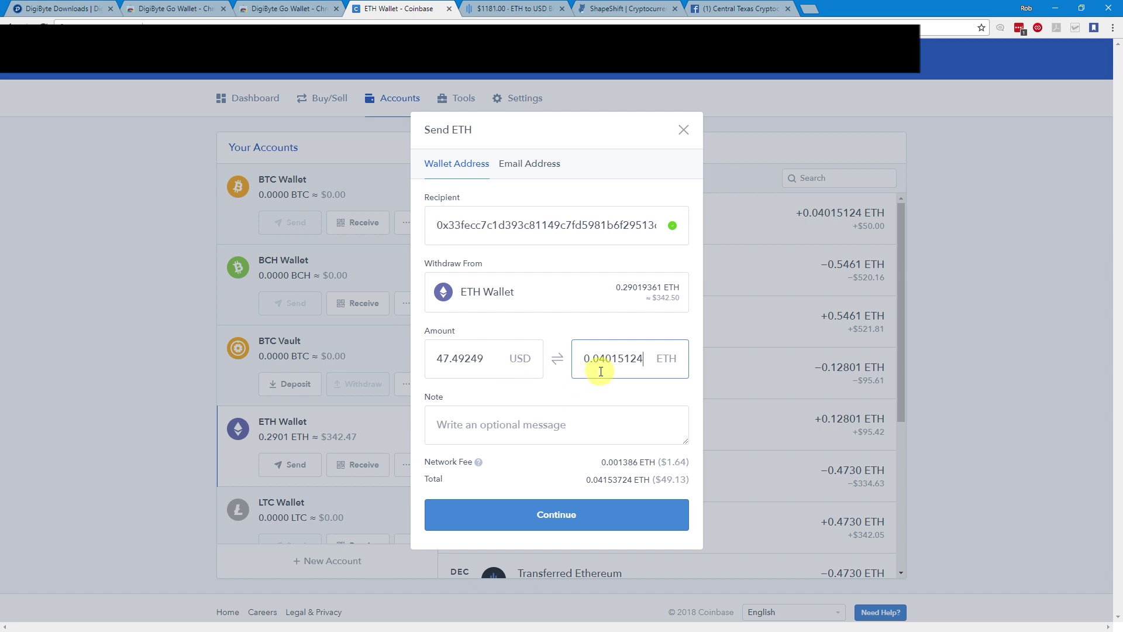
pyautogui.click(543, 516)
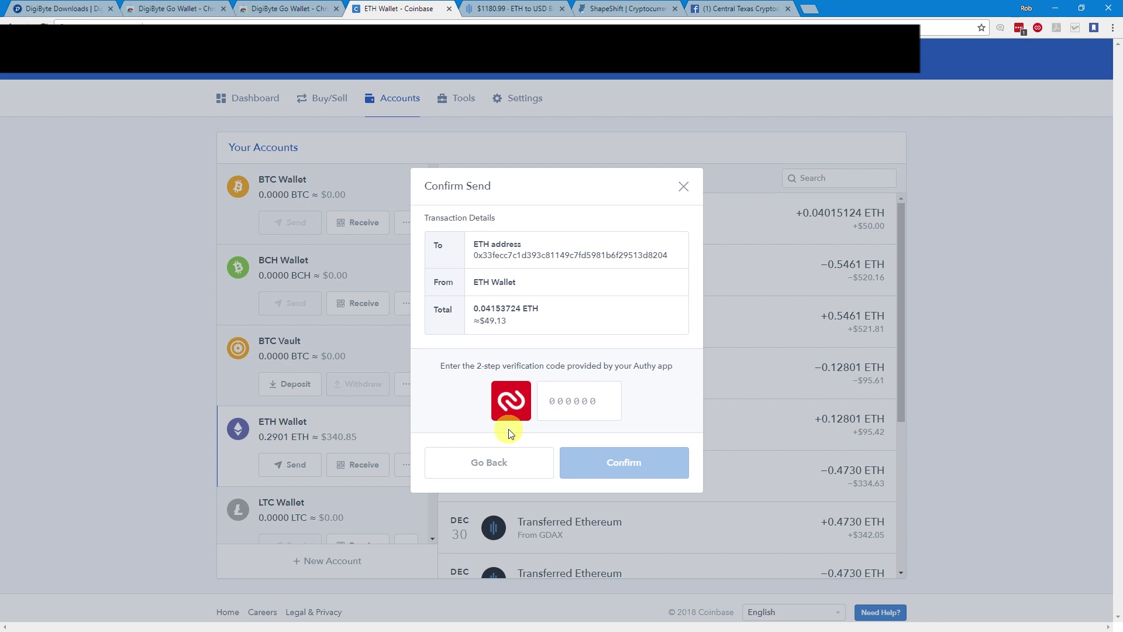
# Step: Enter the 2-step verification code from Authy and confirm the ETH send
pyautogui.click(1039, 27)
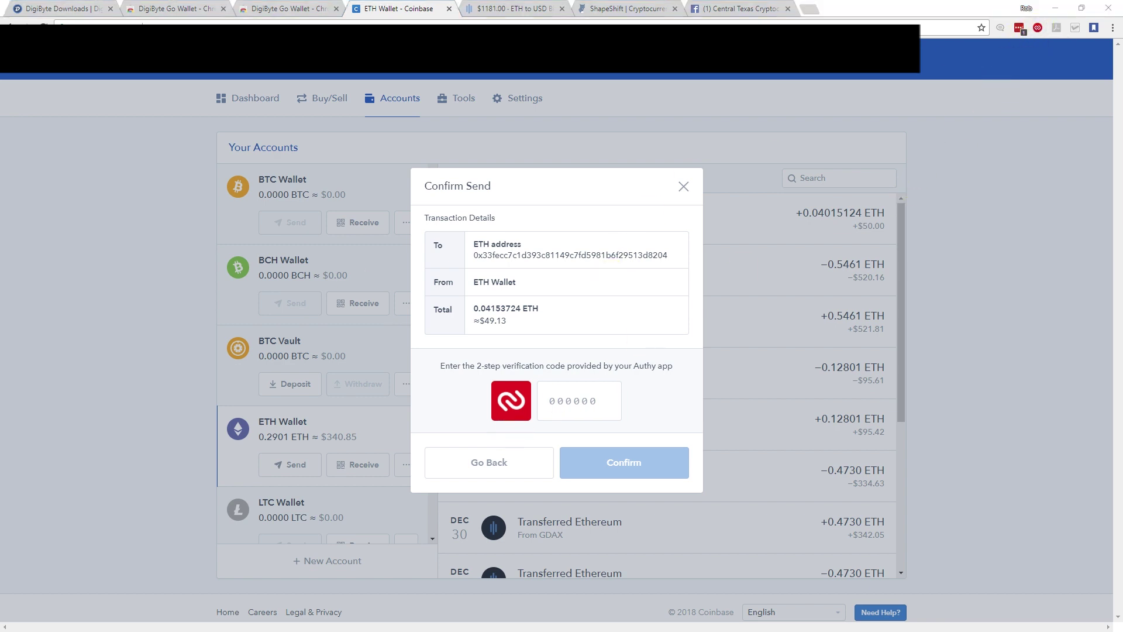
pyautogui.click(580, 392)
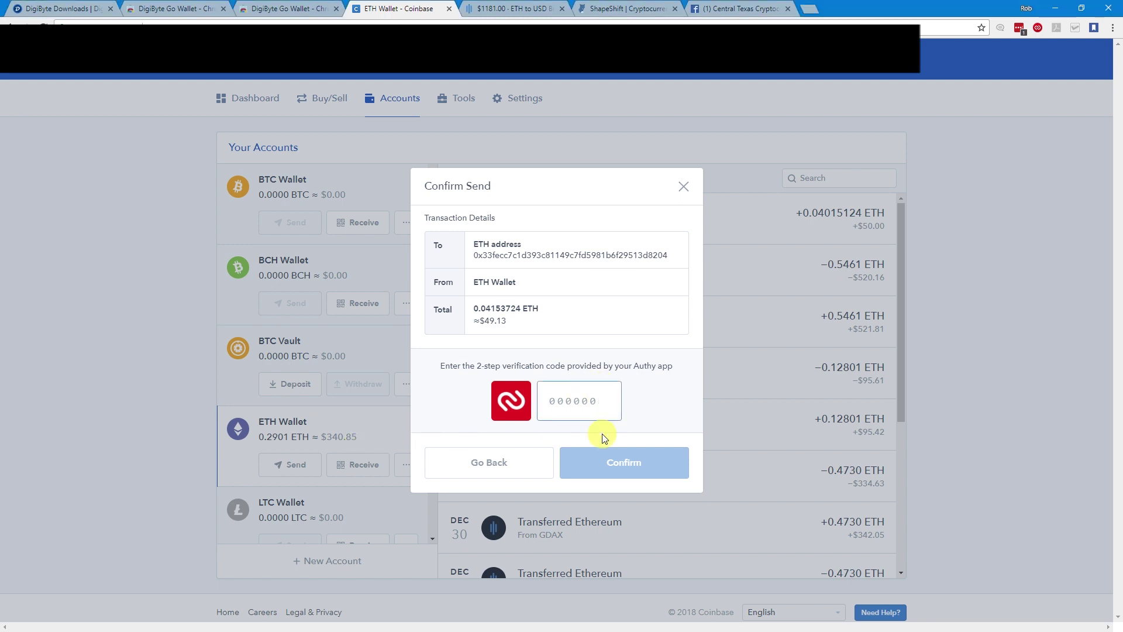
pyautogui.hotkey('ctrl', 'v')
pyautogui.click(622, 463)
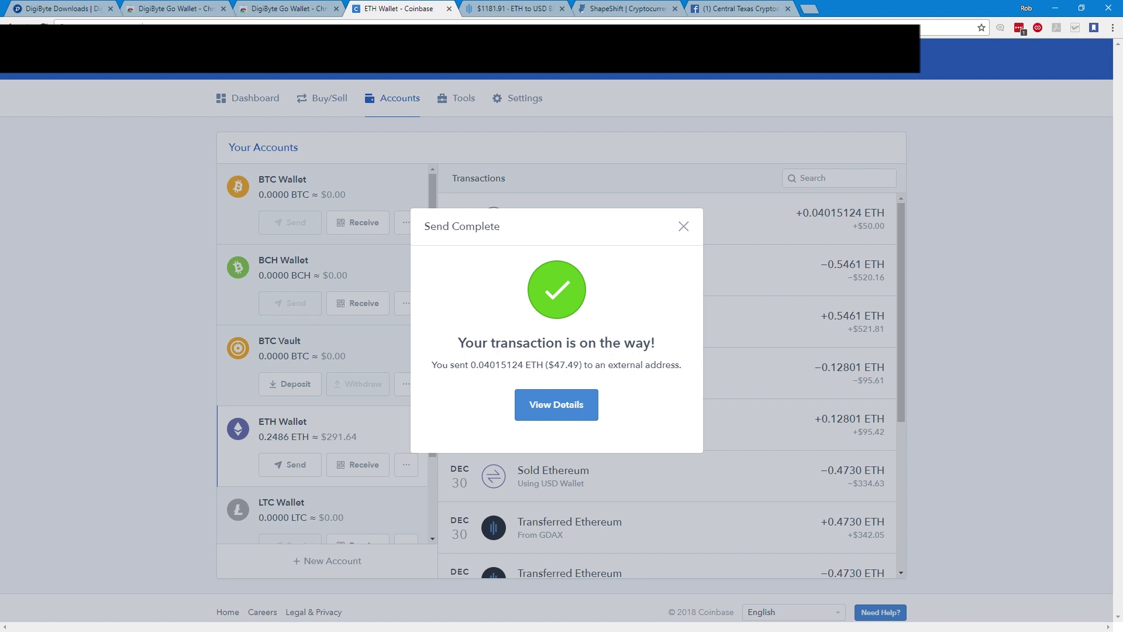
# Step: Return to the ShapeShift order and open the details of the newest incoming transaction in the DigiByte Personal Wallet
pyautogui.click(636, 8)
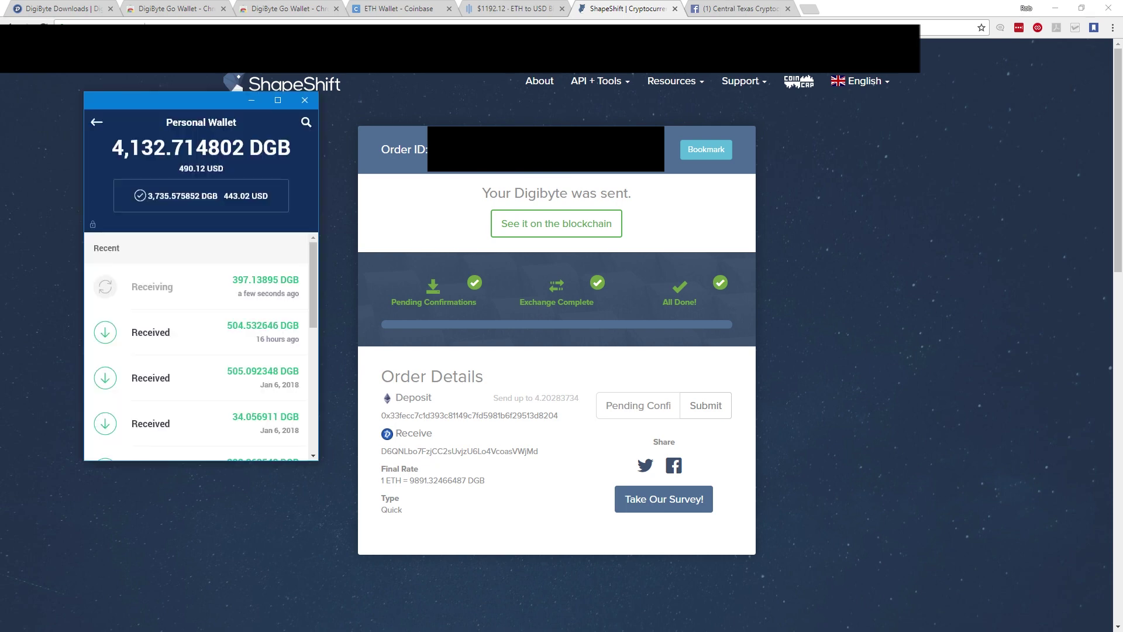
pyautogui.moveTo(195, 99); pyautogui.dragTo(182, 137)
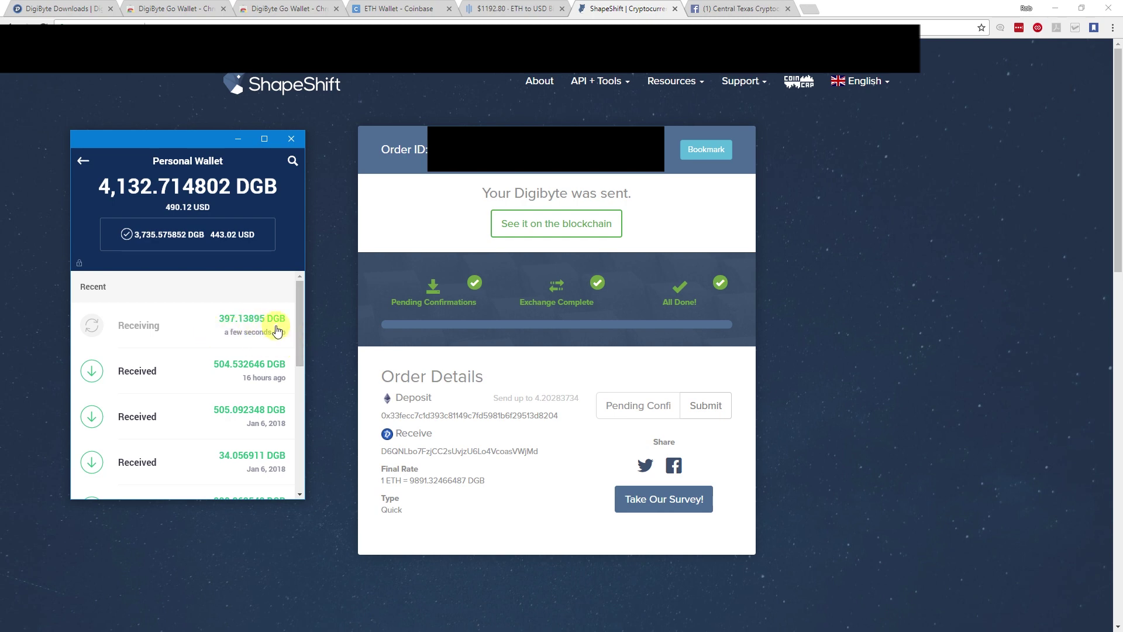
pyautogui.click(246, 328)
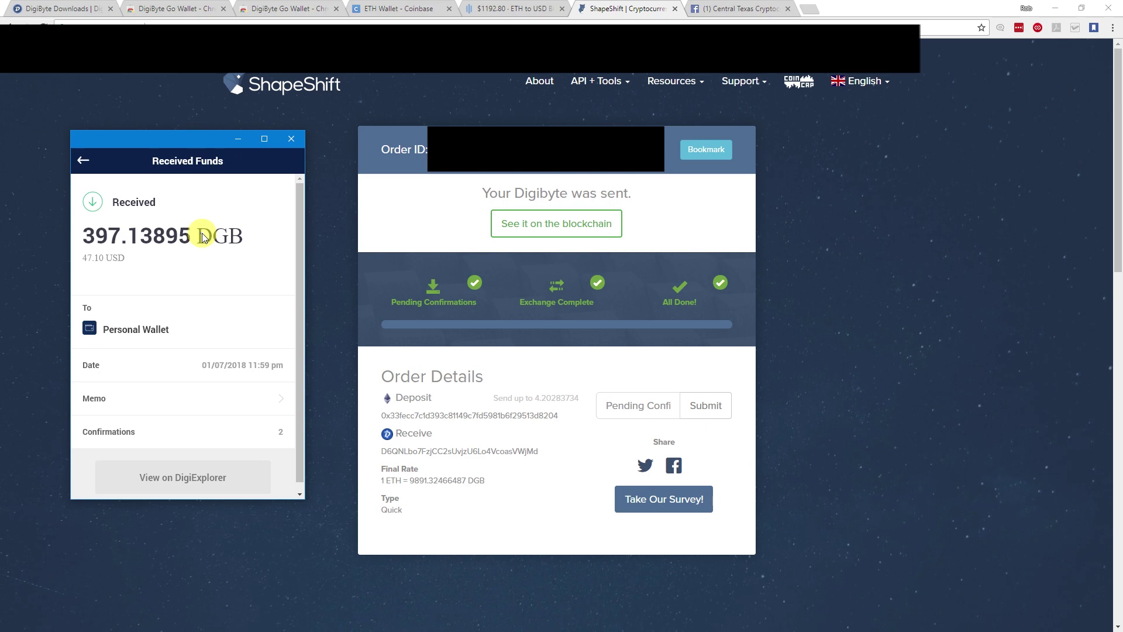
# Step: View the Central Texas Cryptocurrency Investors group on Facebook and return to the ShapeShift order
pyautogui.click(734, 10)
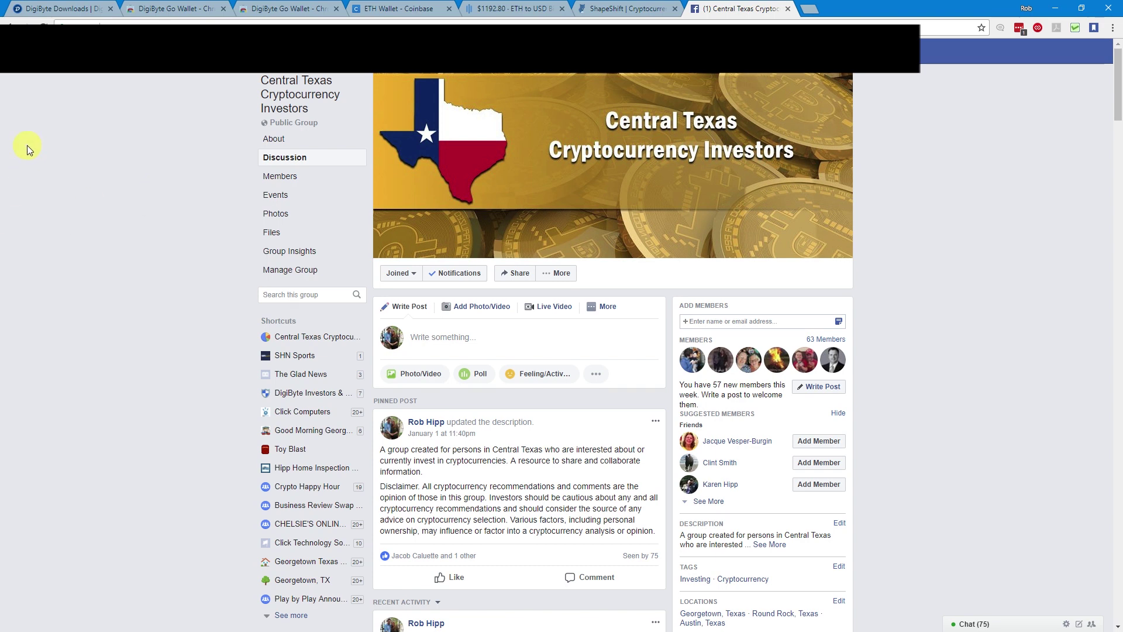
pyautogui.click(612, 7)
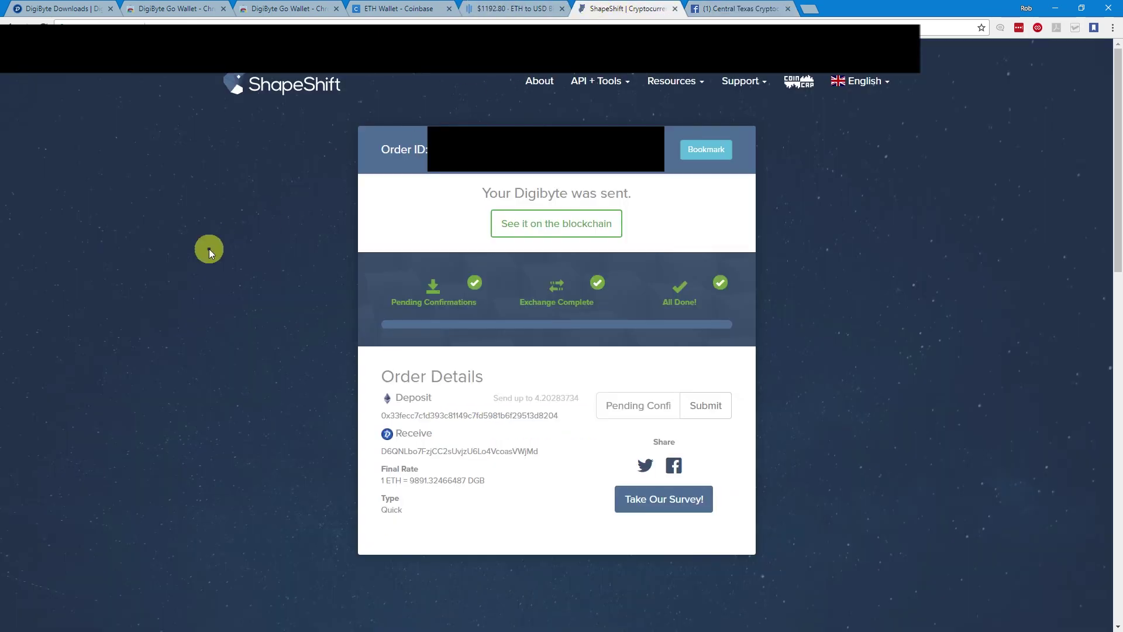